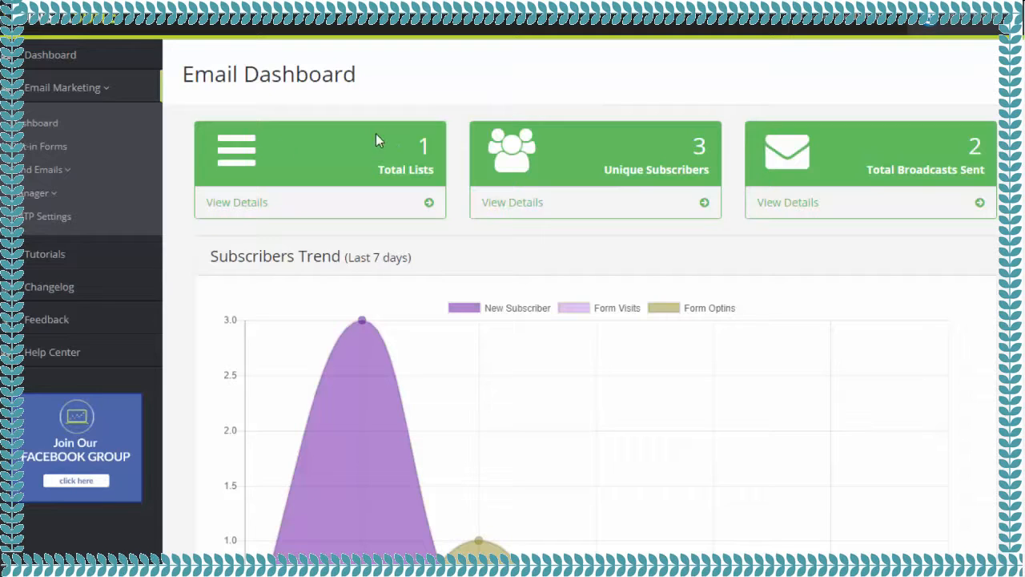
# Step: Review the email dashboard's trend charts and recent subscribers, and open the opt-in forms overview
pyautogui.scroll(-5, 366, 226)
pyautogui.scroll(-6, 394, 298)
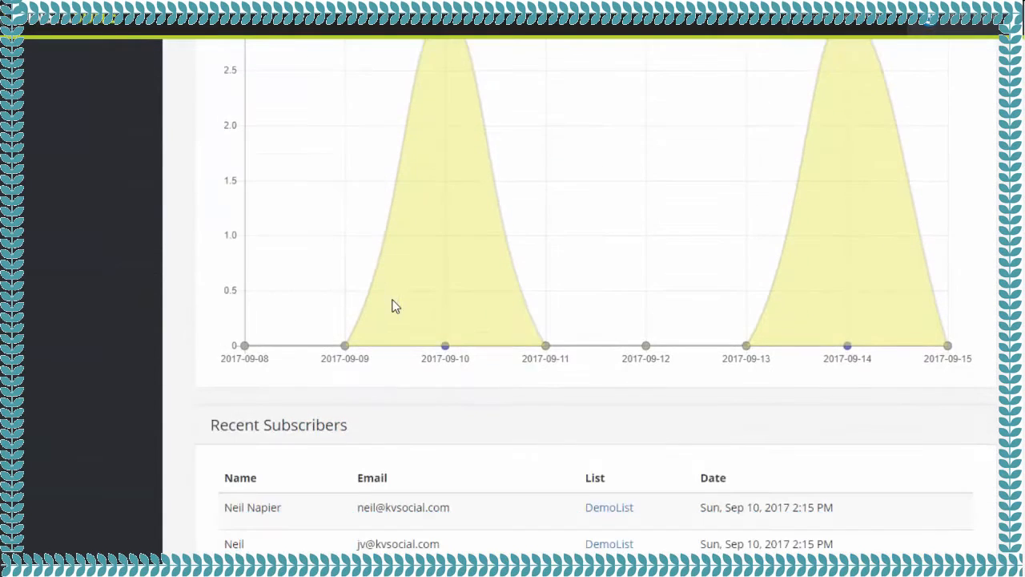
pyautogui.scroll(2, 398, 317)
pyautogui.scroll(10, 394, 316)
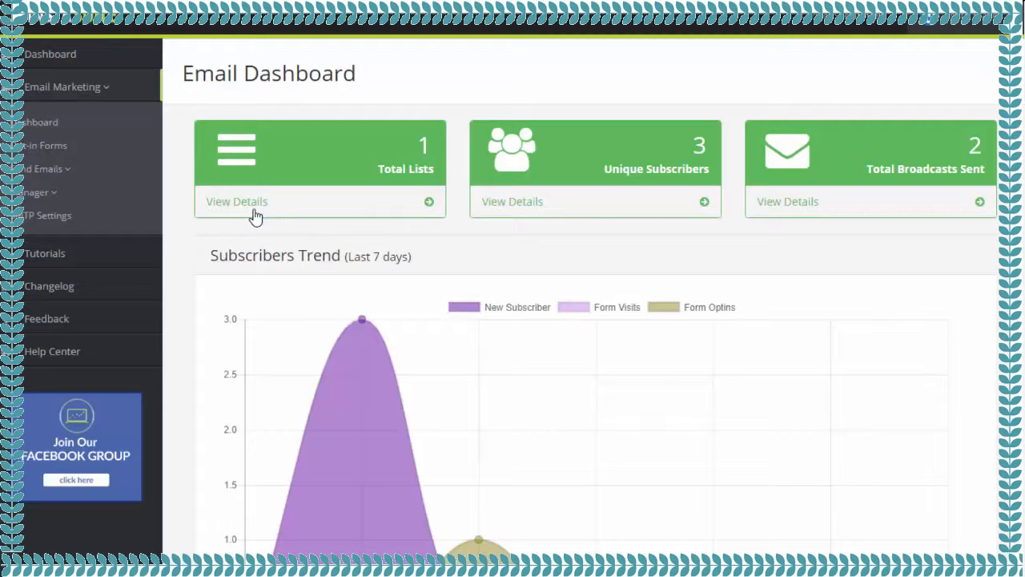
pyautogui.click(51, 153)
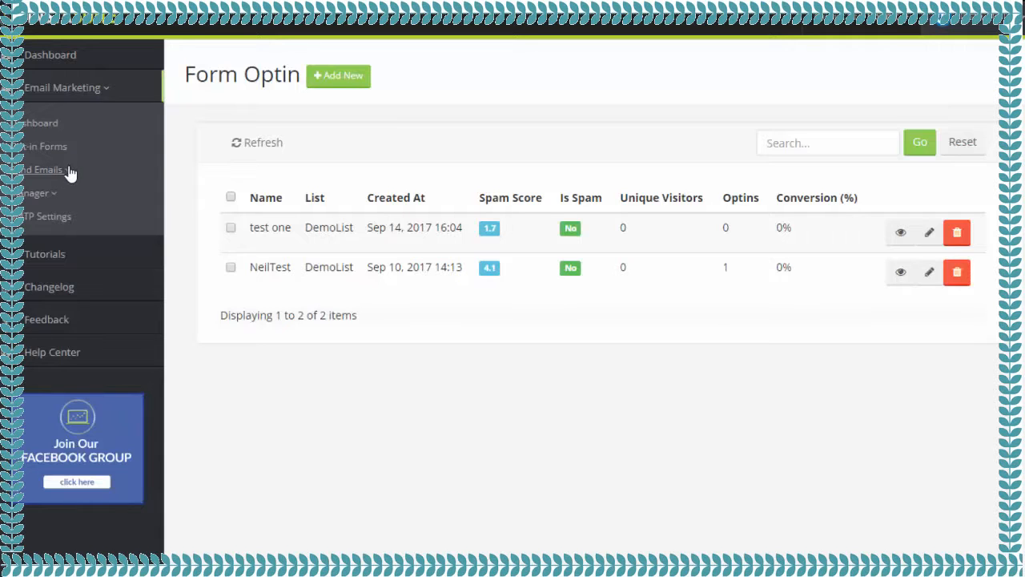
# Step: Start a new mailing list and name it InstaMailer_Customers
pyautogui.click(57, 197)
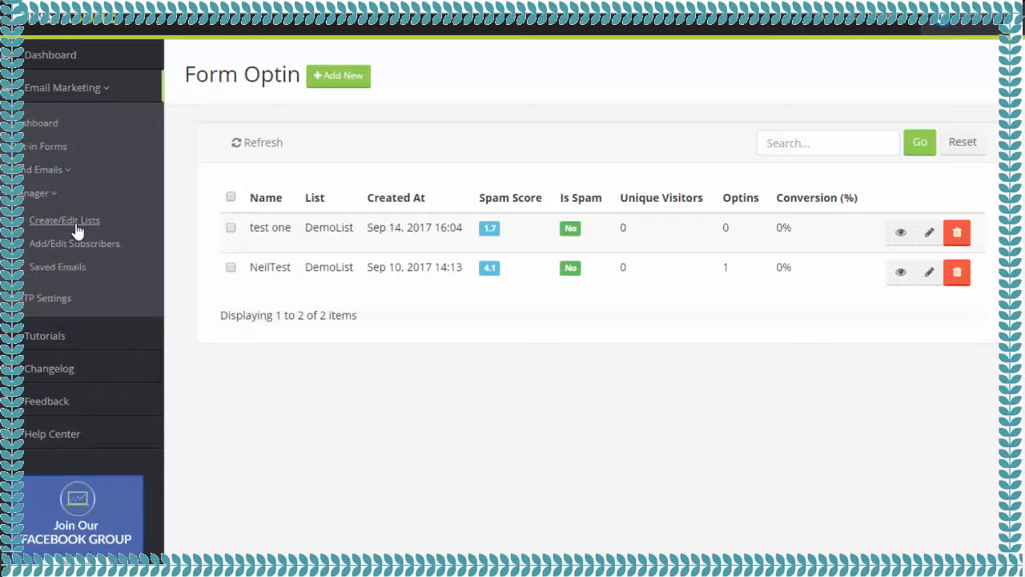
pyautogui.click(77, 226)
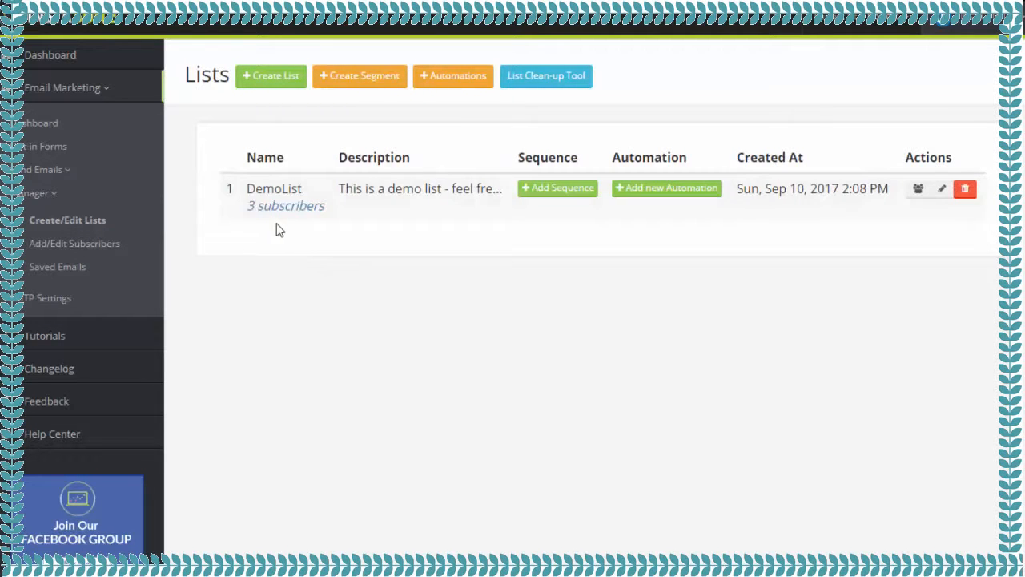
pyautogui.click(285, 84)
pyautogui.write('Insta')
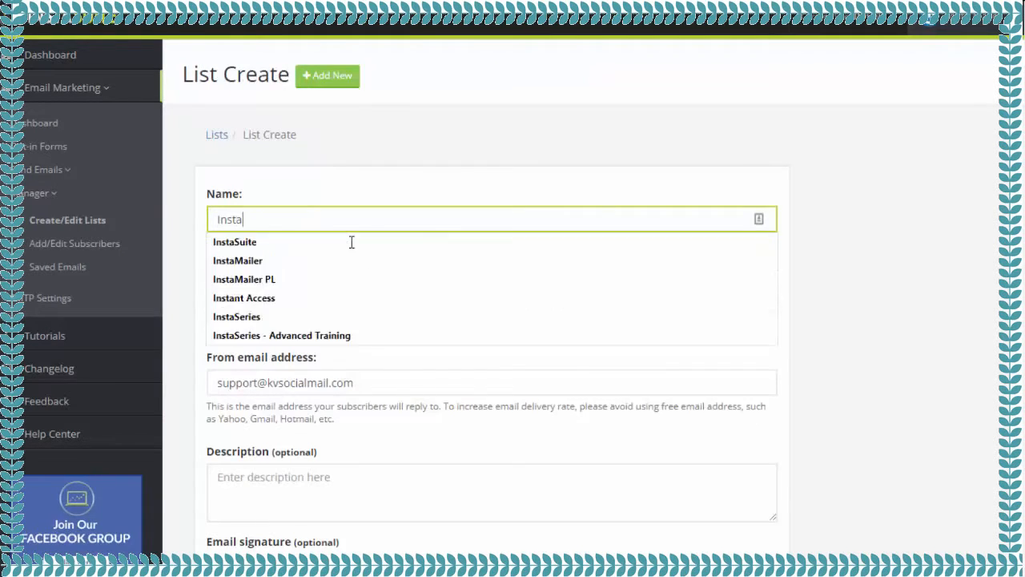
pyautogui.write('Mailer_Customers')
# Step: Submit the new list with the prefilled sender details, leaving the description and email signature empty
pyautogui.click(357, 298)
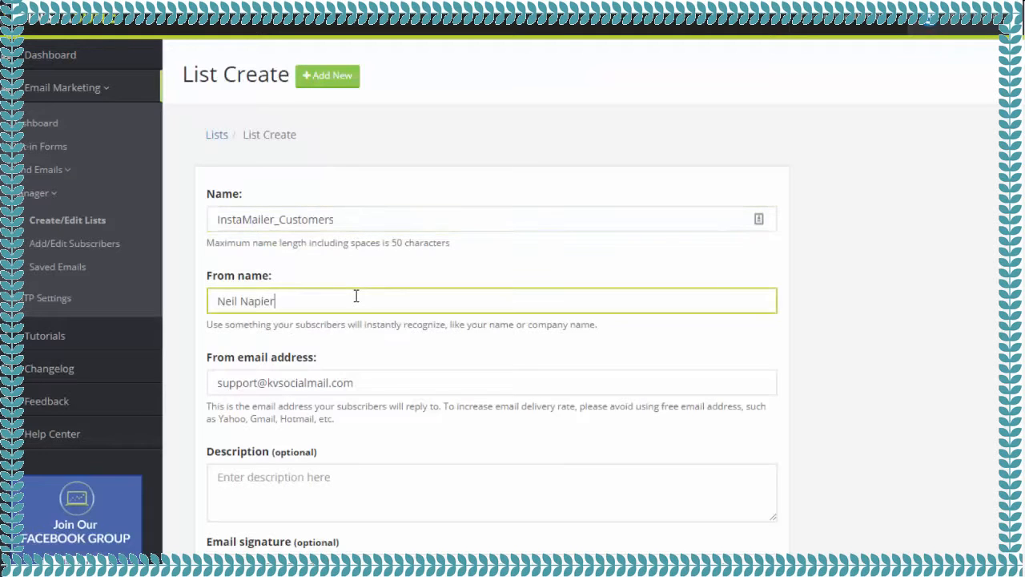
pyautogui.click(360, 382)
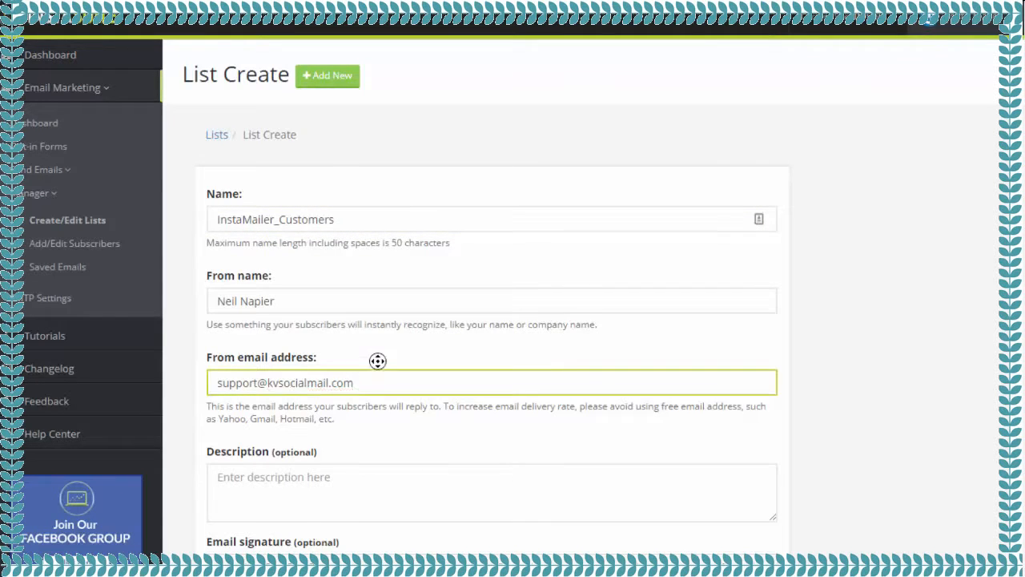
pyautogui.scroll(-2, 378, 361)
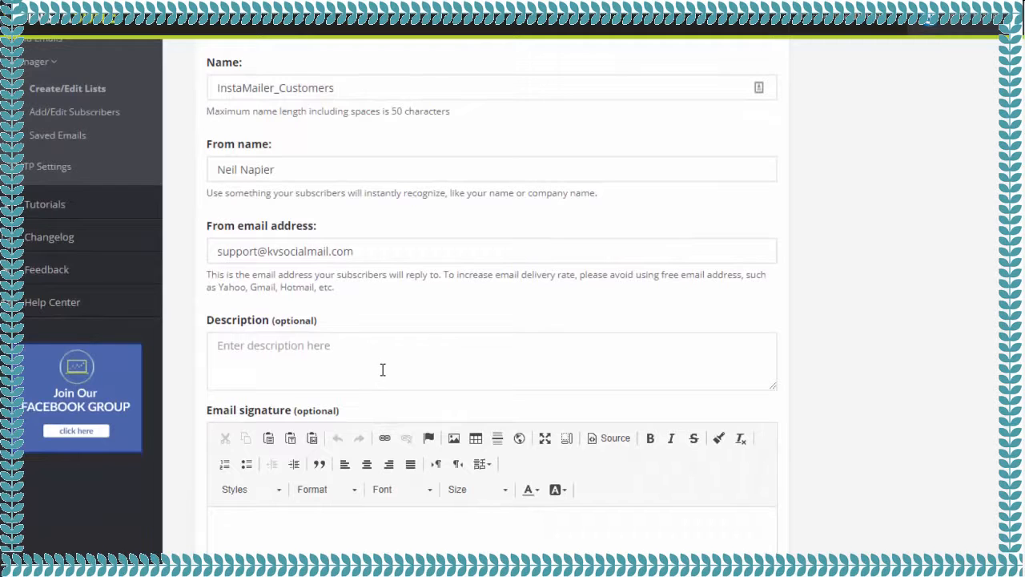
pyautogui.click(383, 379)
pyautogui.scroll(-3, 382, 401)
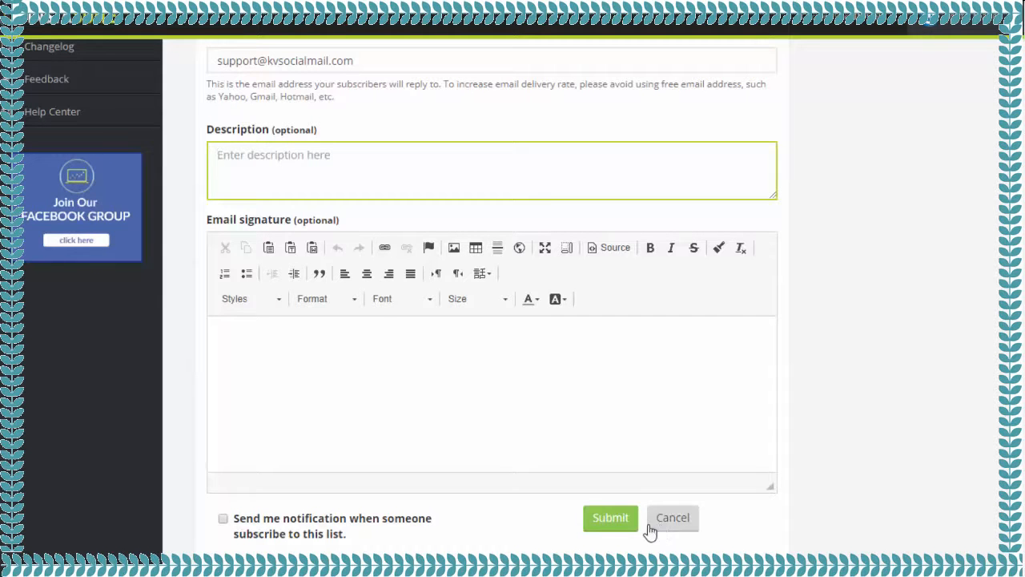
pyautogui.click(613, 527)
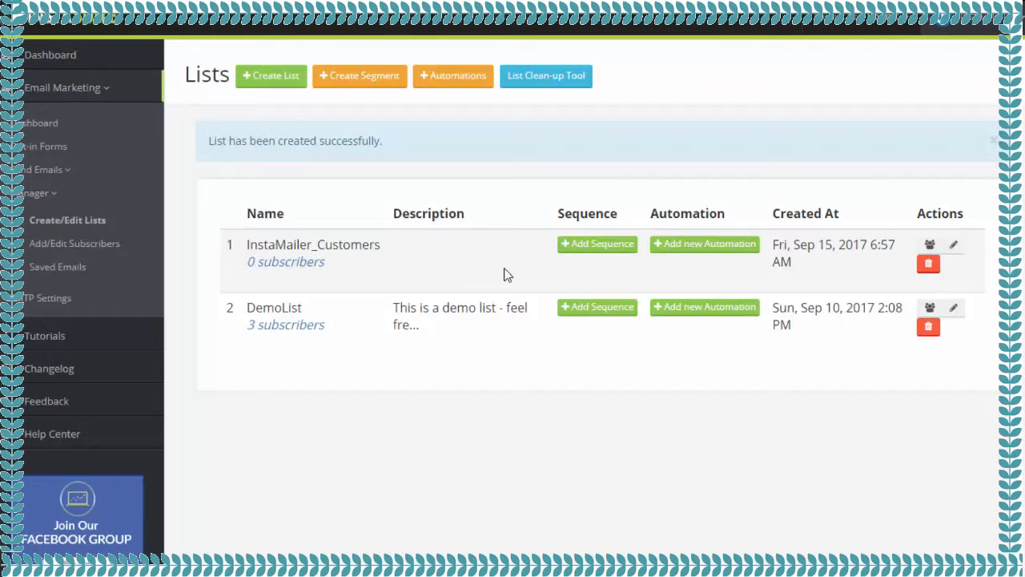
# Step: Create a sequence named Initiation series with DemoList as its list
pyautogui.click(584, 254)
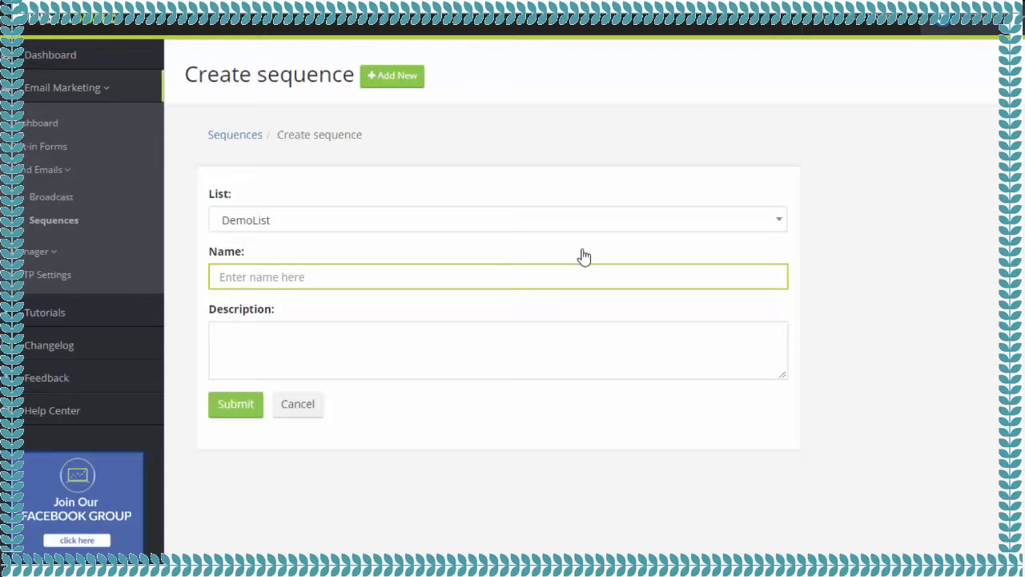
pyautogui.write('Initiation series')
pyautogui.click(255, 410)
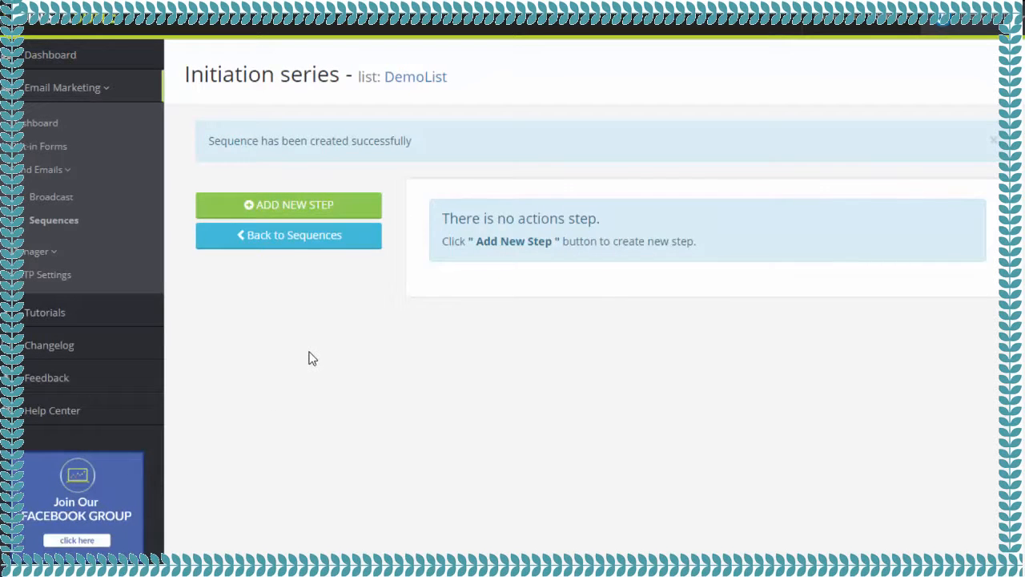
# Step: Add a step to the sequence that triggers 0 days after subscription, keep the default email content, and save it
pyautogui.click(311, 213)
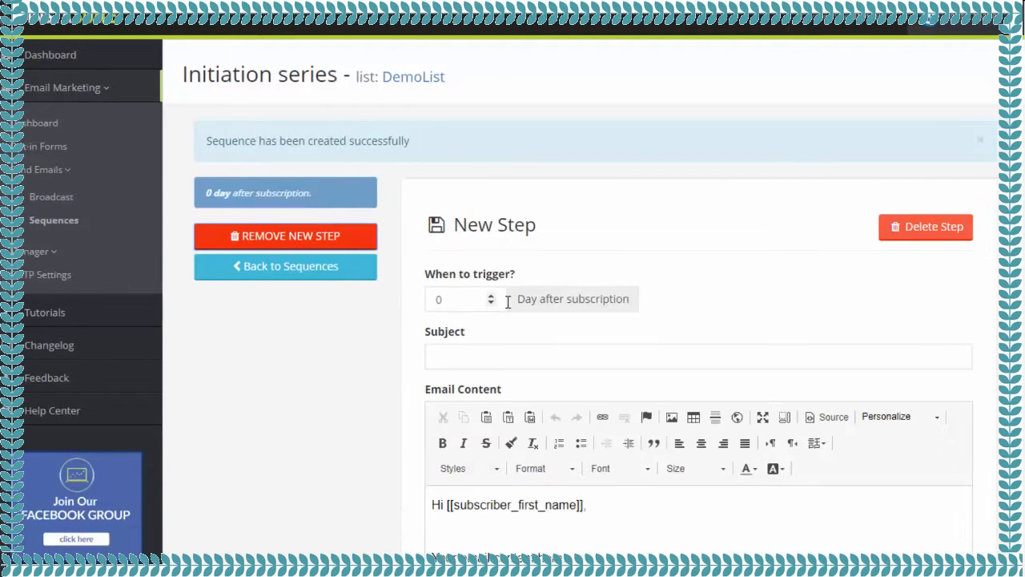
pyautogui.scroll(-2, 817, 367)
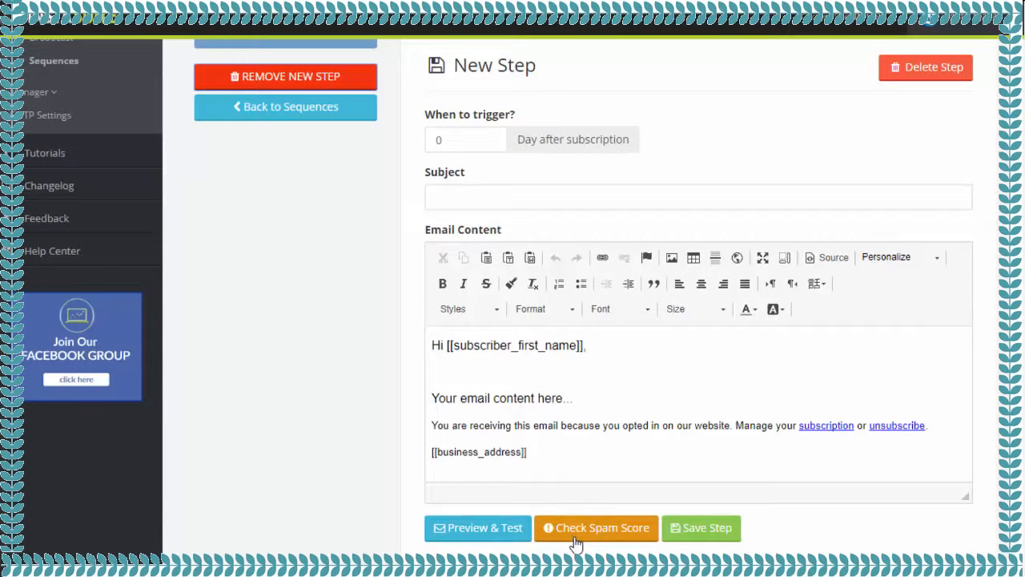
pyautogui.click(705, 537)
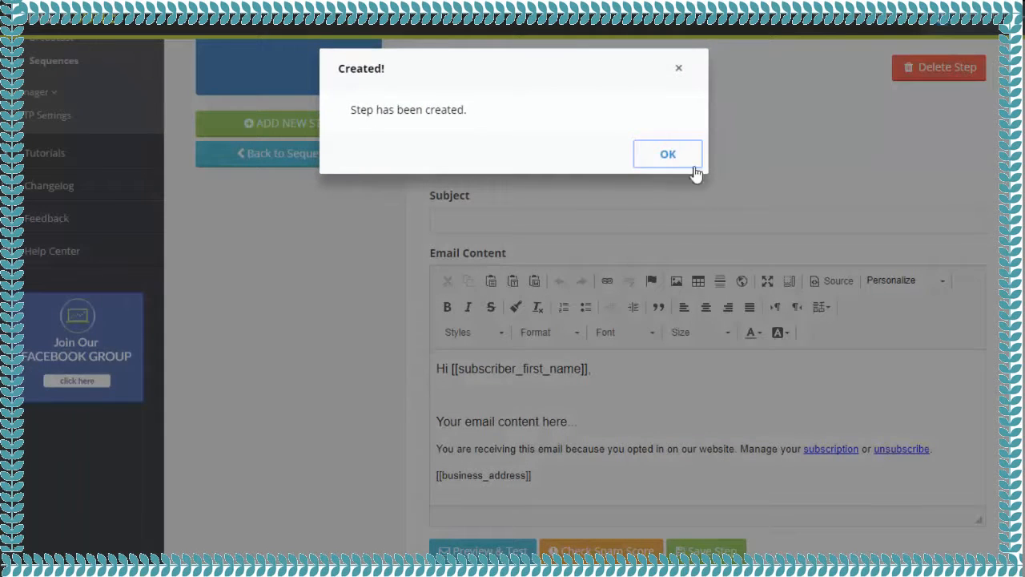
pyautogui.click(693, 171)
pyautogui.scroll(2, 382, 312)
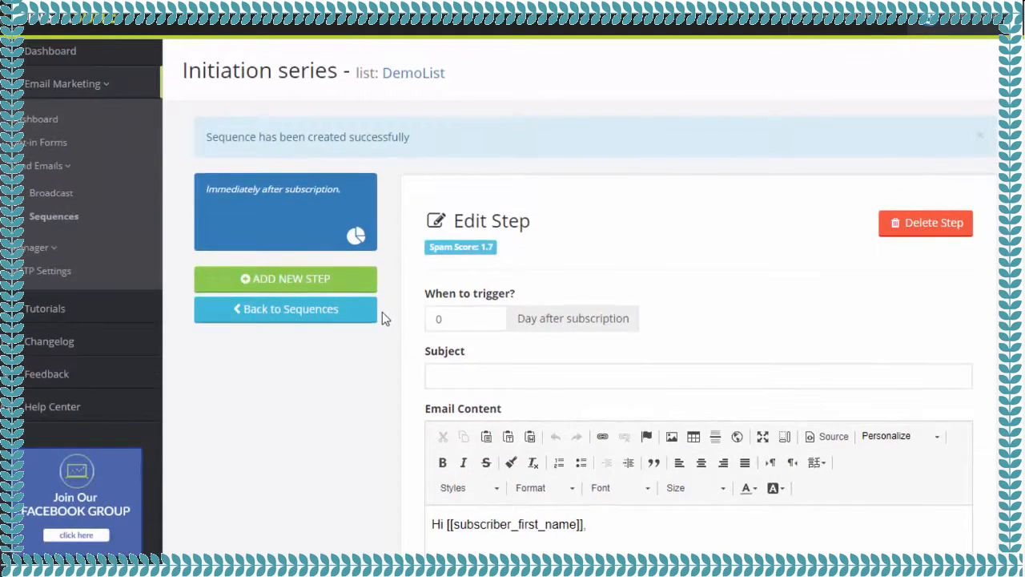
# Step: View the report of the saved sequence step and return to the overview of mailing lists
pyautogui.click(353, 239)
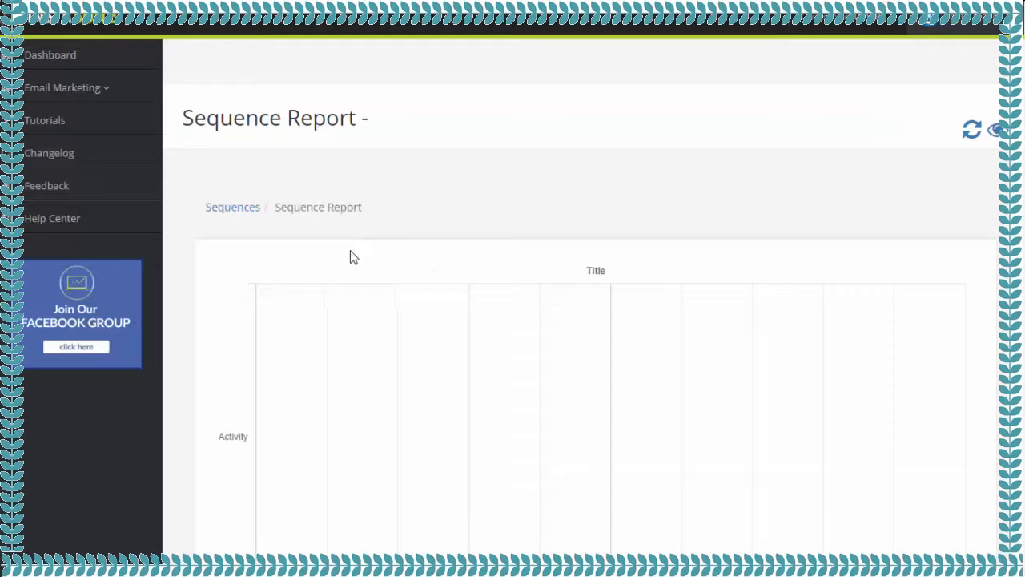
pyautogui.click(111, 90)
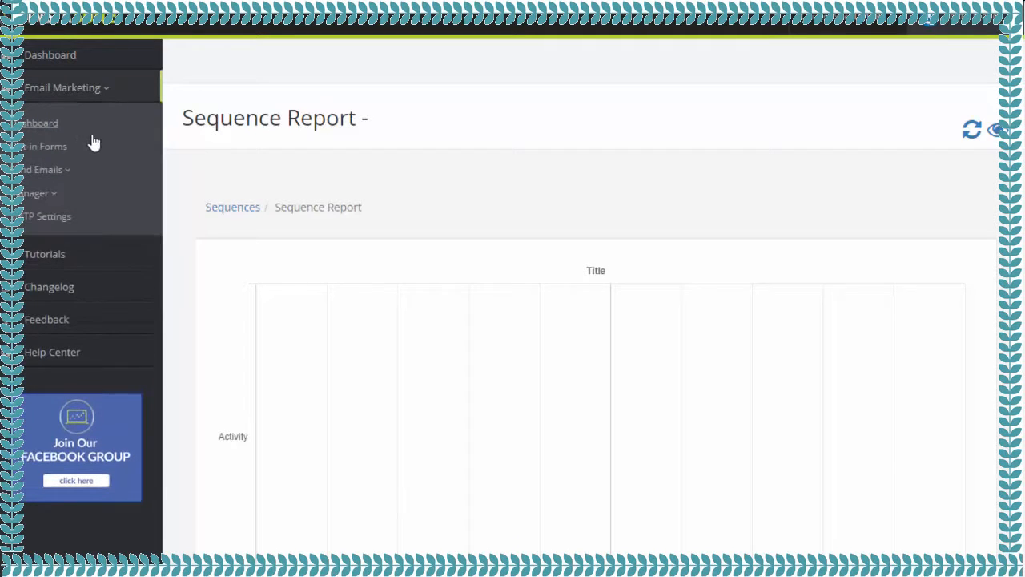
pyautogui.click(69, 170)
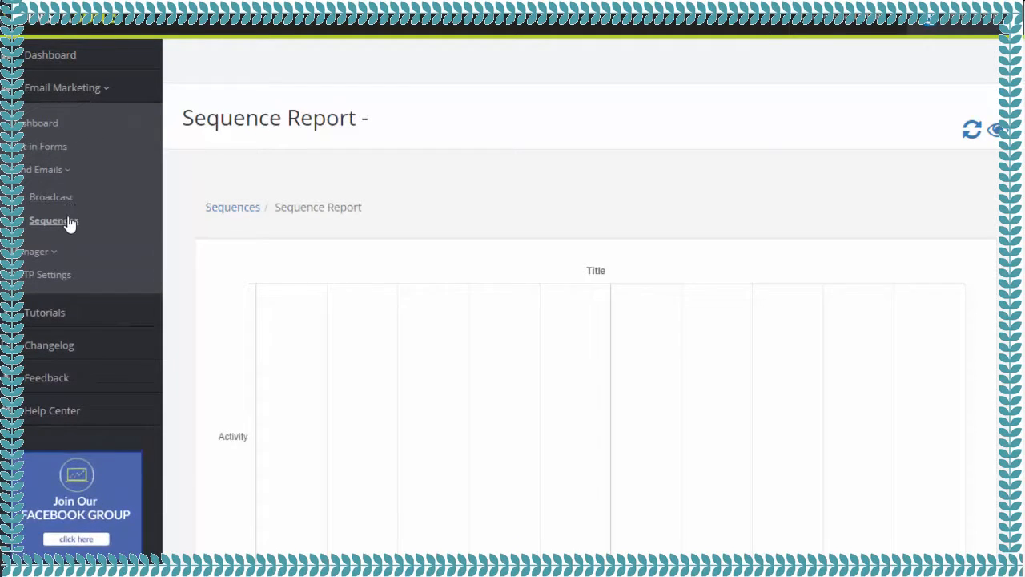
pyautogui.click(56, 253)
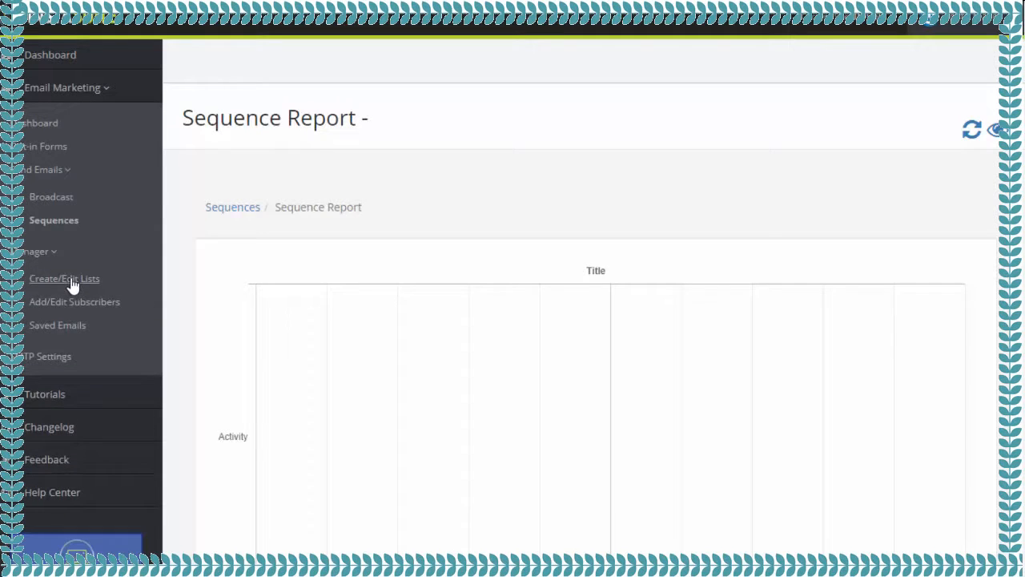
pyautogui.click(82, 284)
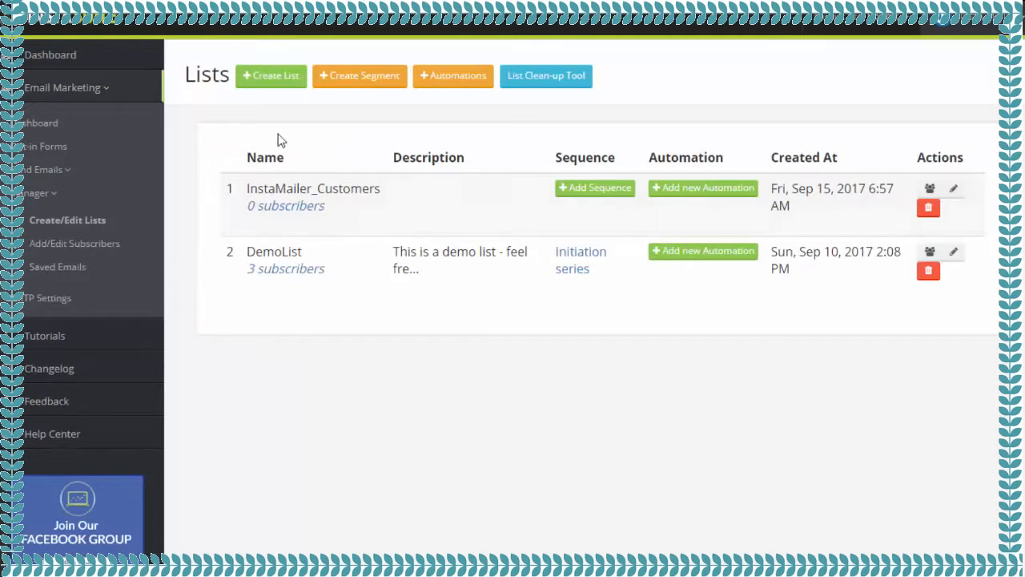
# Step: Start a new segment based on the InstaMailer_Customers list
pyautogui.click(357, 78)
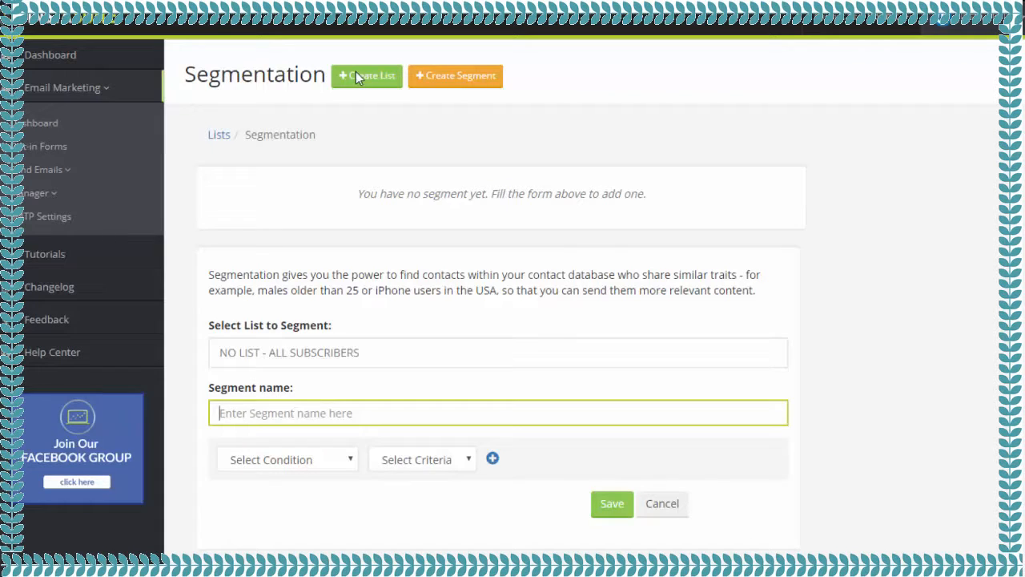
pyautogui.click(396, 352)
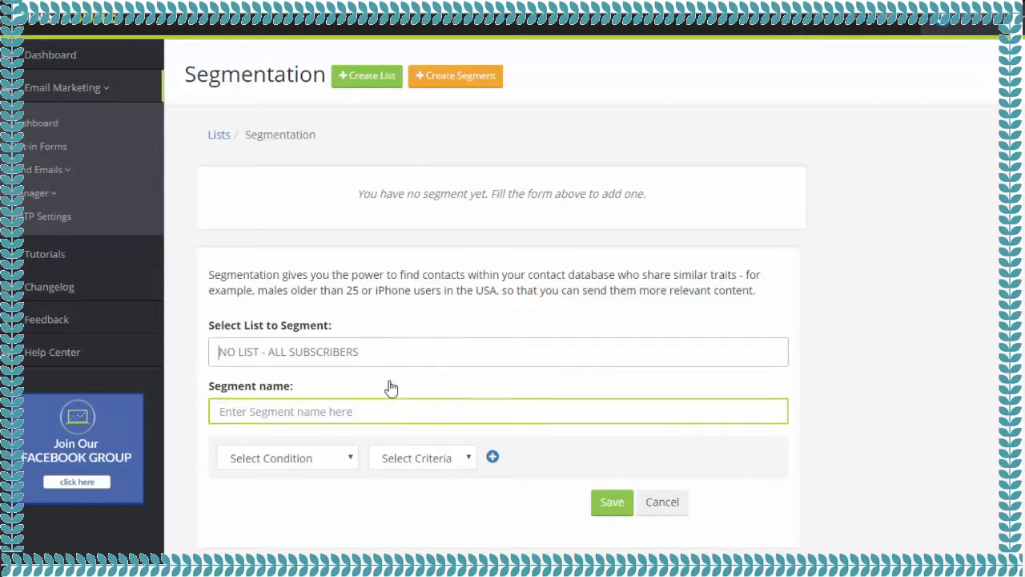
pyautogui.click(374, 407)
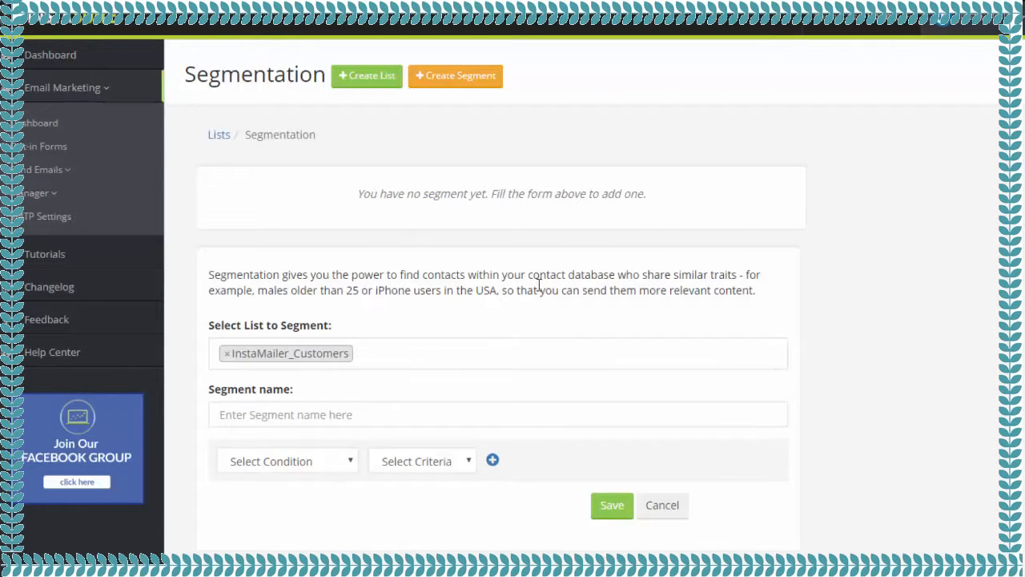
# Step: Set the segment's condition to Opened/Didn't open with the criterion Didn't open for the Welcome to InstaMailer broadcast
pyautogui.click(302, 471)
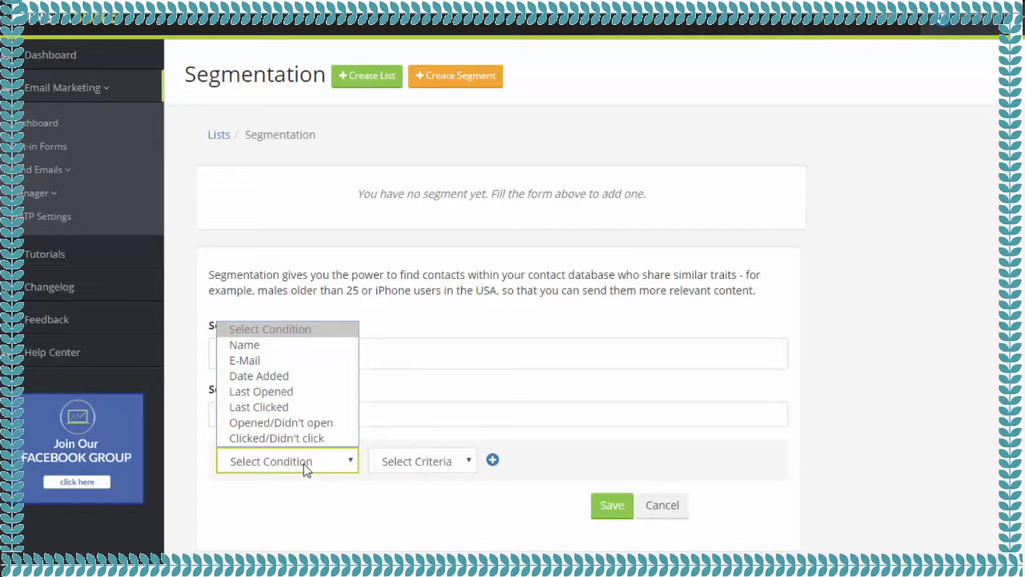
pyautogui.click(313, 423)
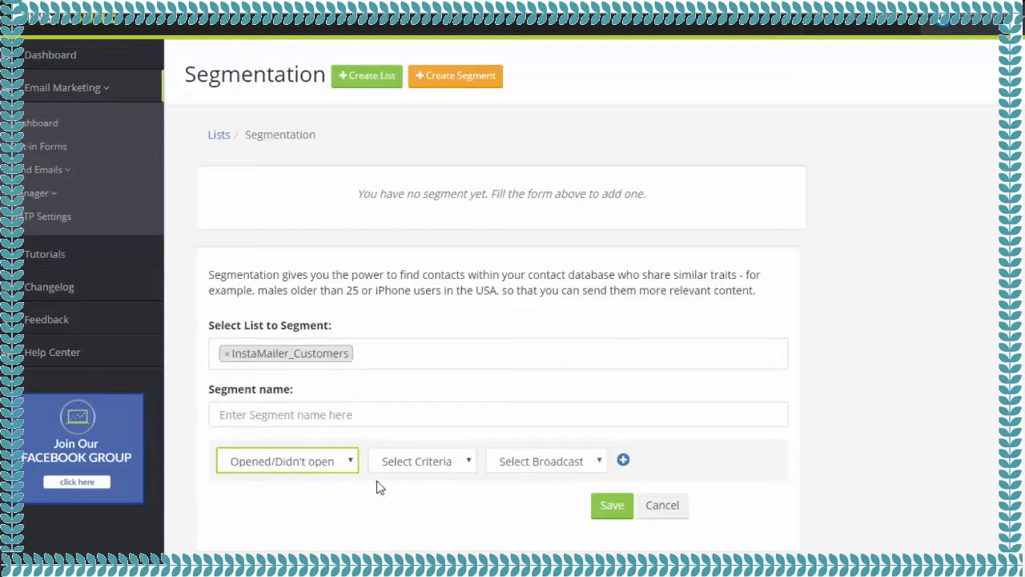
pyautogui.click(428, 469)
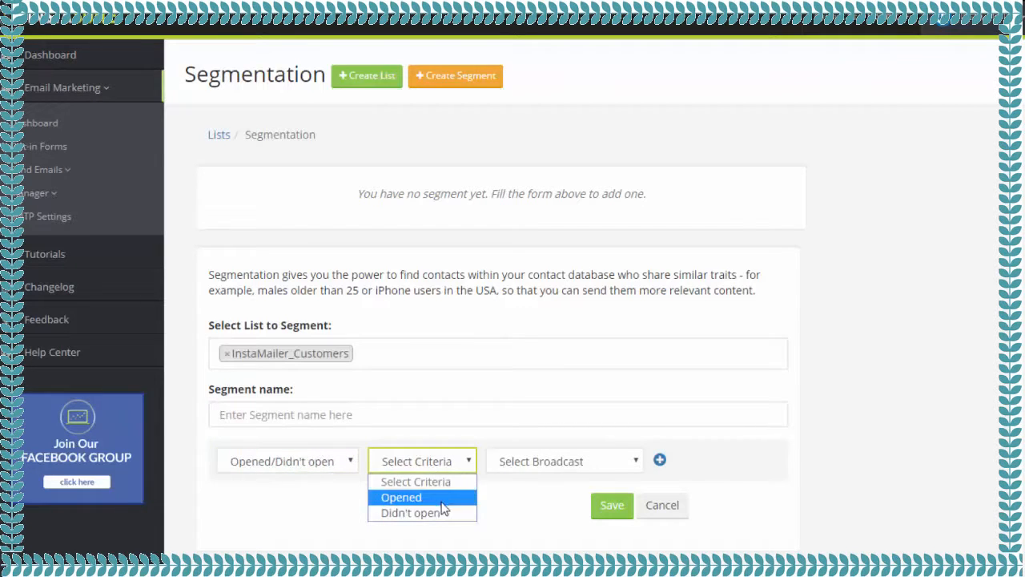
pyautogui.click(451, 512)
pyautogui.click(533, 468)
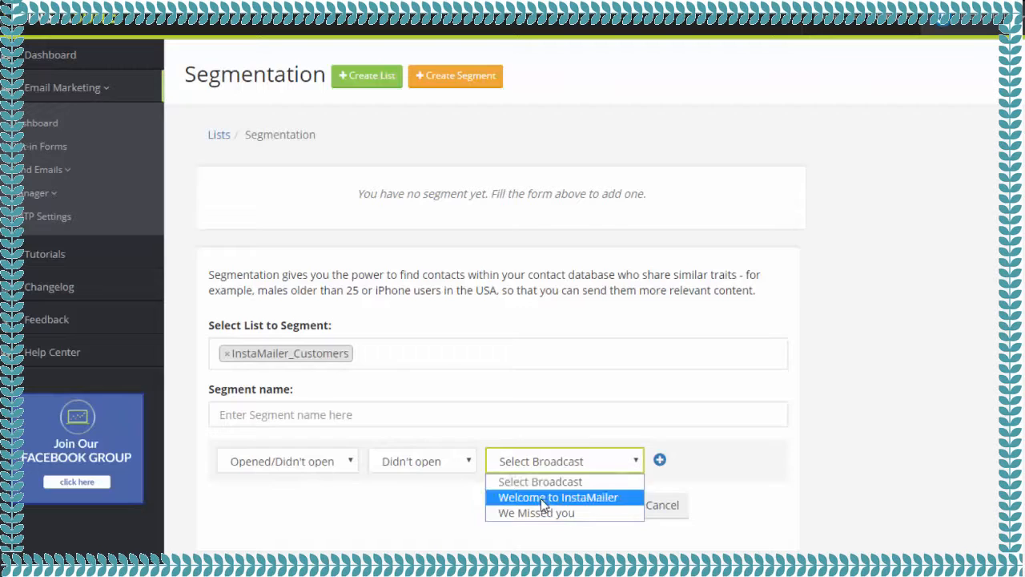
pyautogui.click(541, 497)
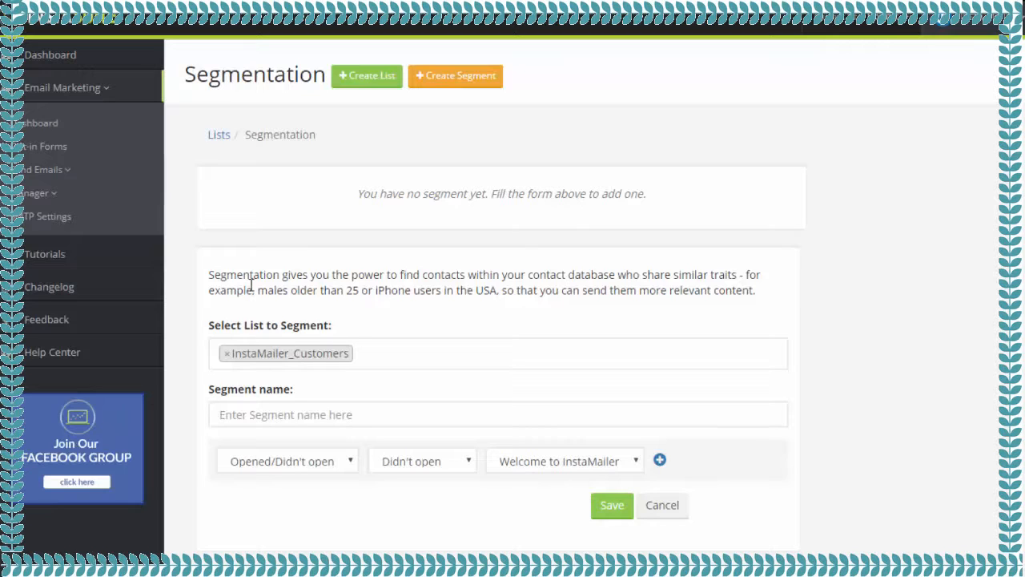
# Step: Return to the mailing lists overview, view the existing mail automations and start creating a new automation
pyautogui.click(53, 195)
pyautogui.click(66, 227)
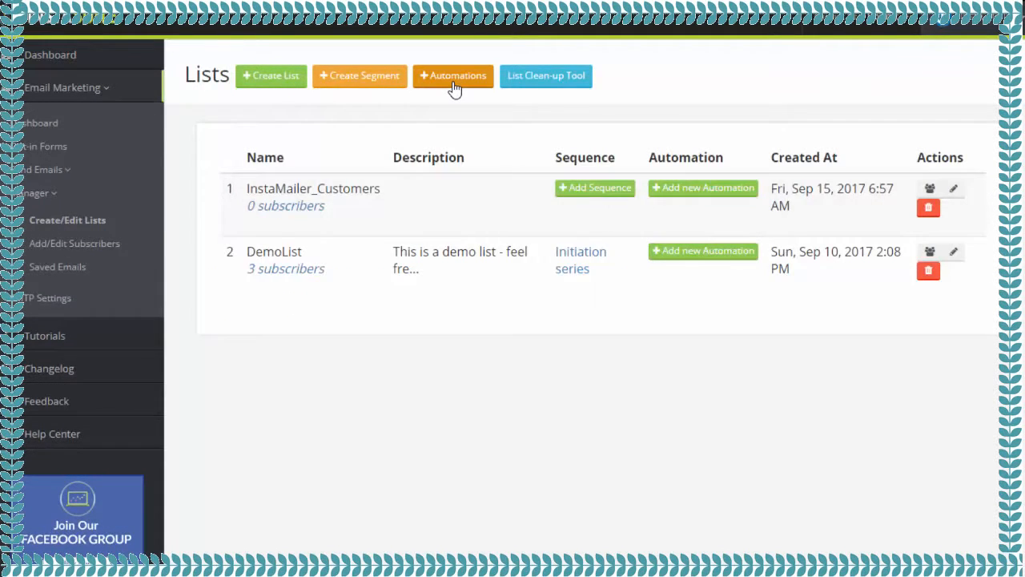
pyautogui.click(454, 77)
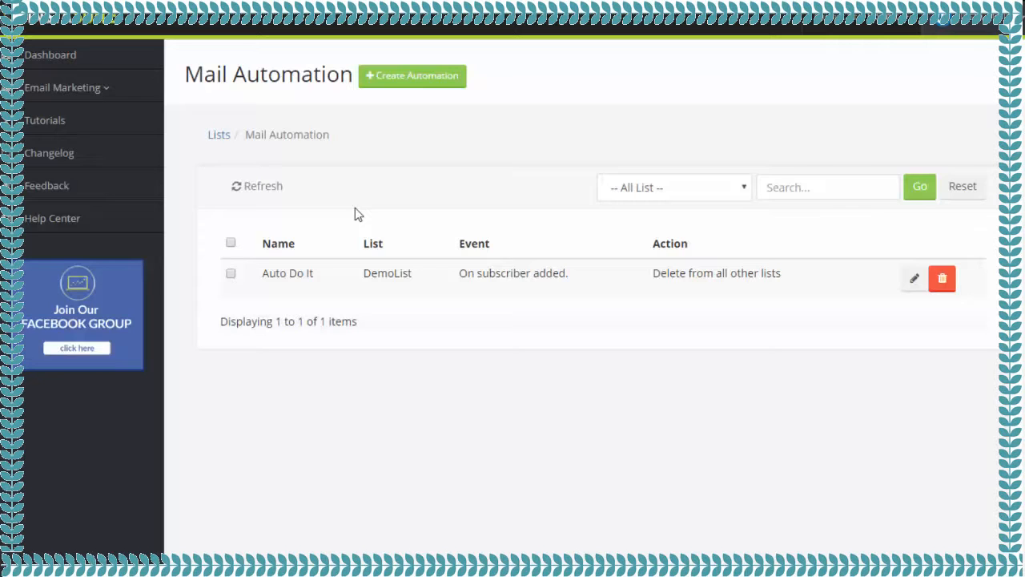
pyautogui.click(378, 78)
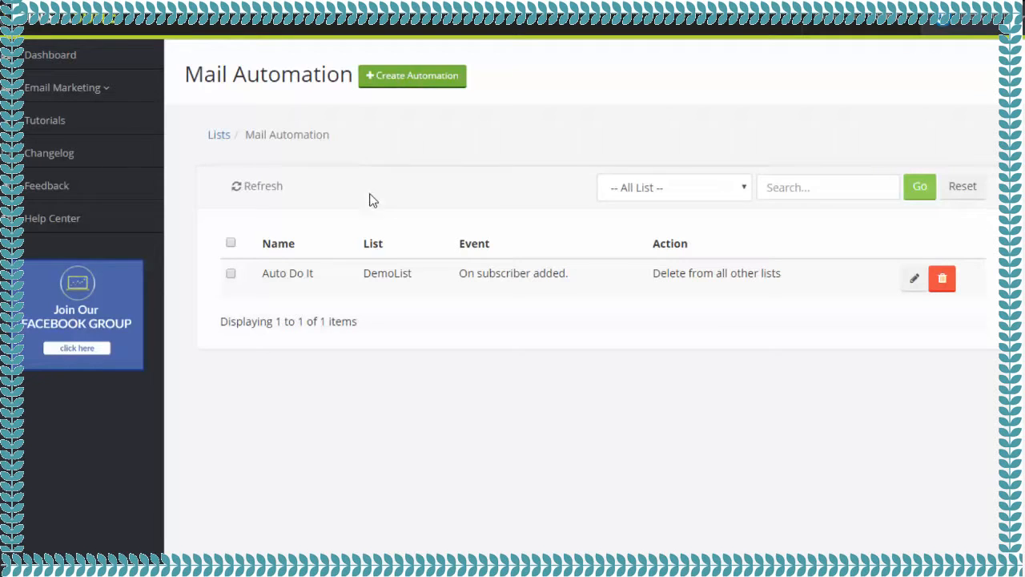
# Step: Set the new automation's list to InstaMailer_Customers and its event to On subscriber added
pyautogui.click(453, 240)
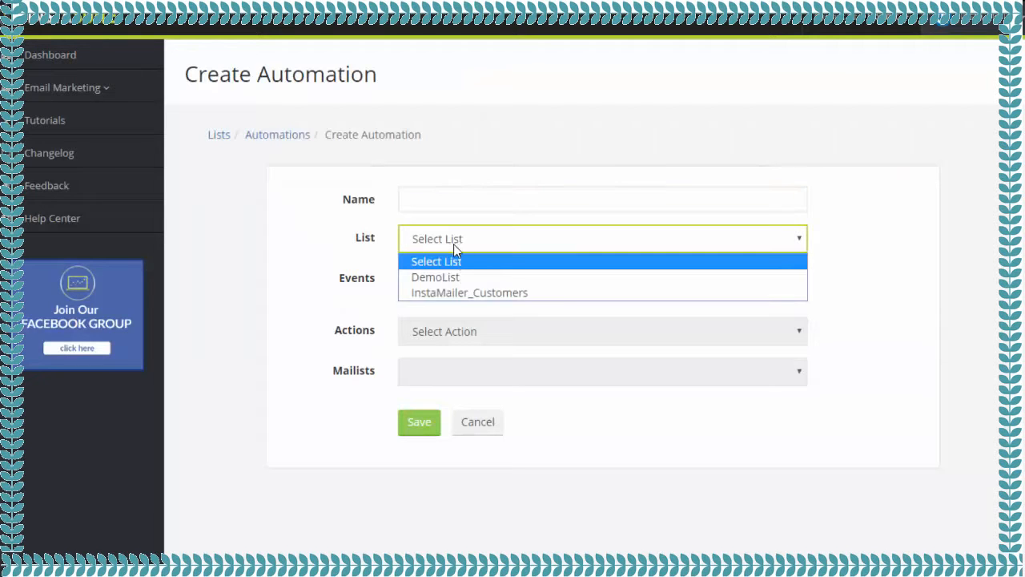
pyautogui.click(462, 293)
pyautogui.click(454, 287)
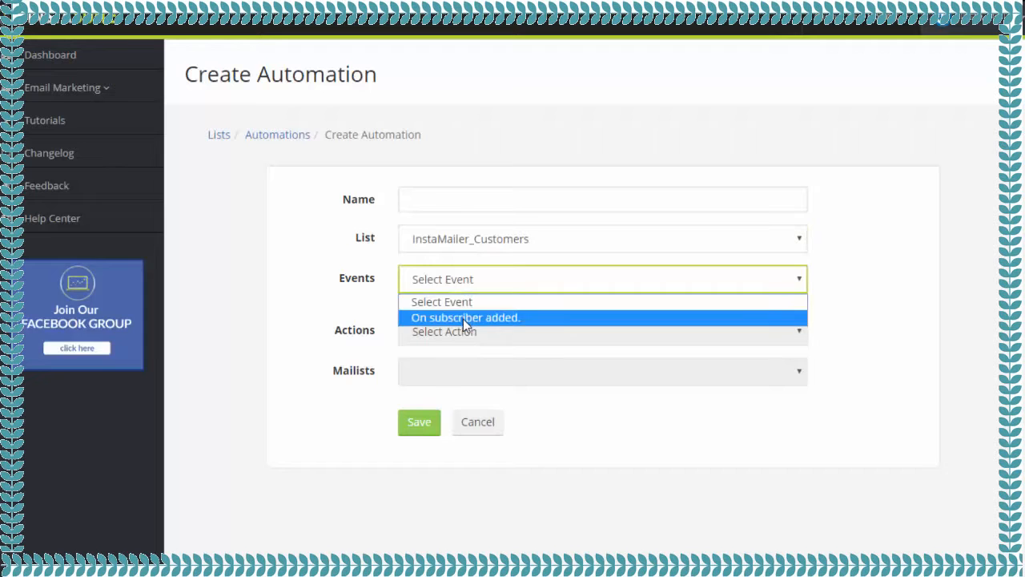
pyautogui.click(463, 319)
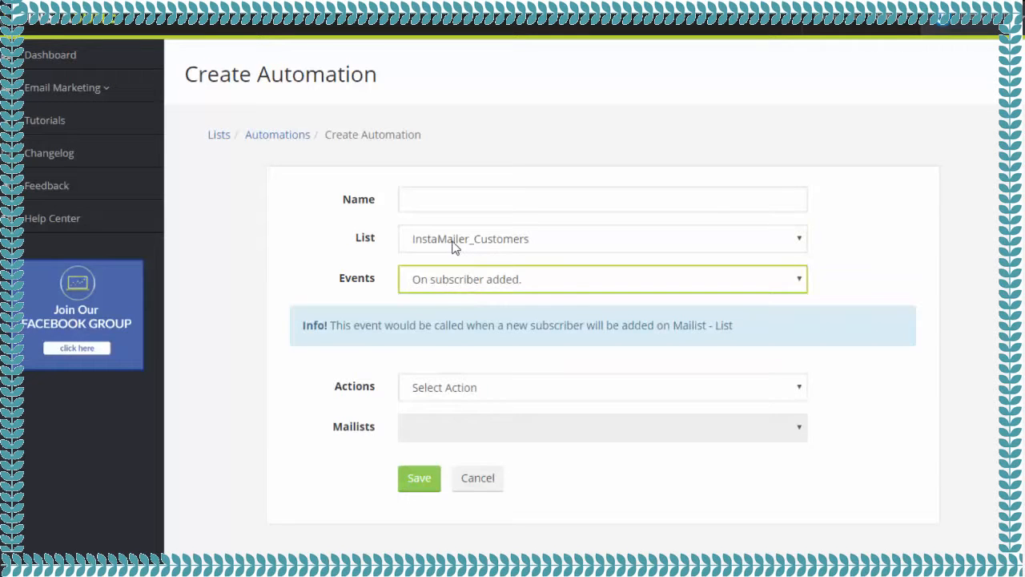
# Step: Set the automation's action to Delete from selected lists with DemoList as the mailist
pyautogui.click(481, 388)
pyautogui.click(501, 425)
pyautogui.click(501, 430)
pyautogui.click(454, 451)
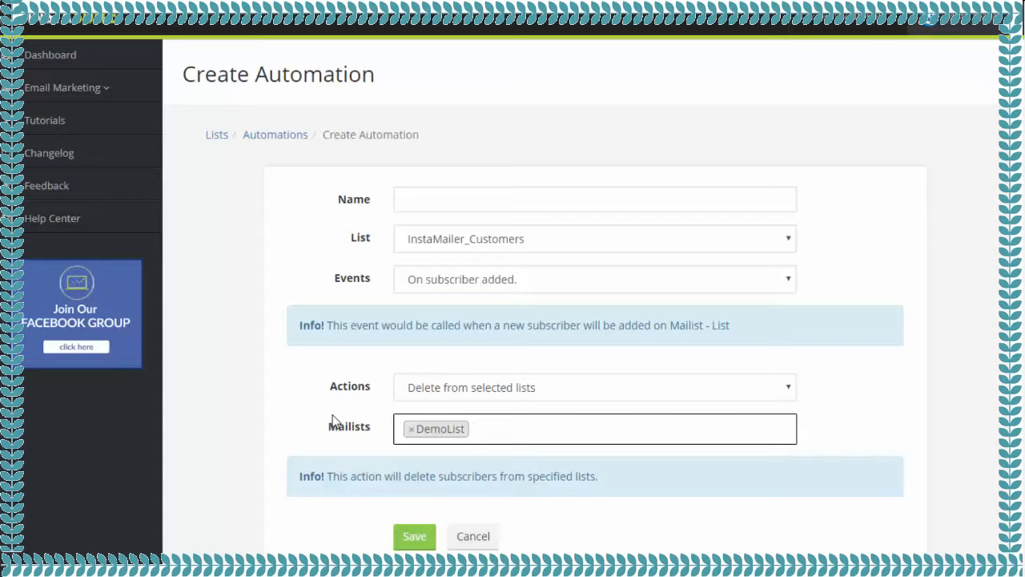
# Step: From the lists overview, open the List Clean-up Tool and set it to Move subscribers with the condition Not Opened OR clicked
pyautogui.click(87, 88)
pyautogui.click(72, 196)
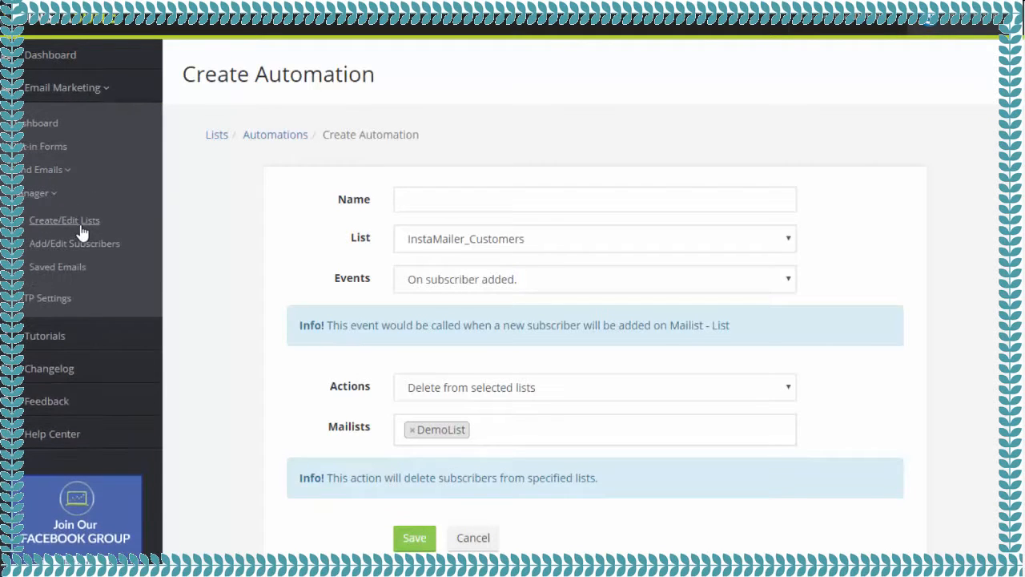
pyautogui.click(85, 229)
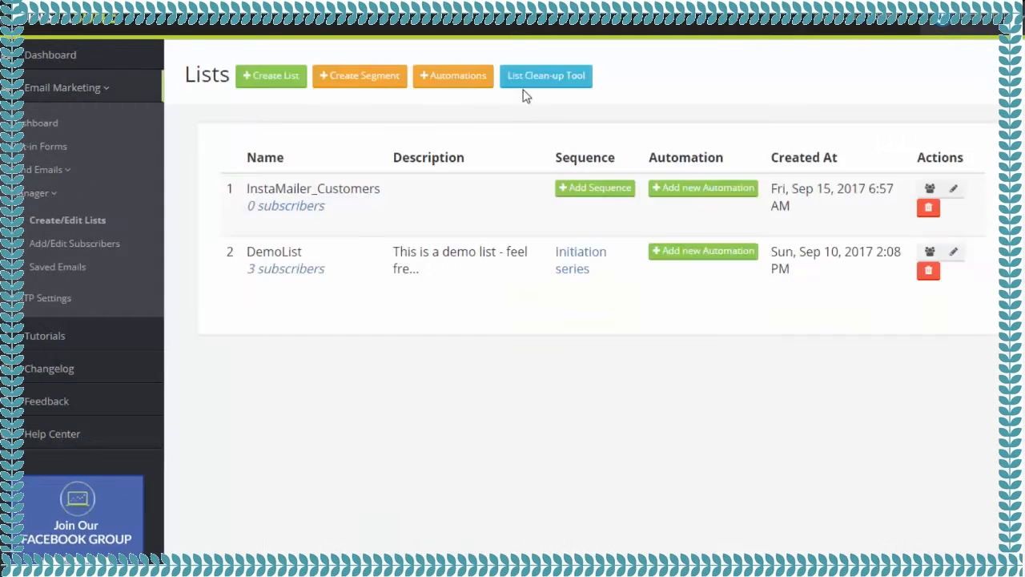
pyautogui.click(539, 86)
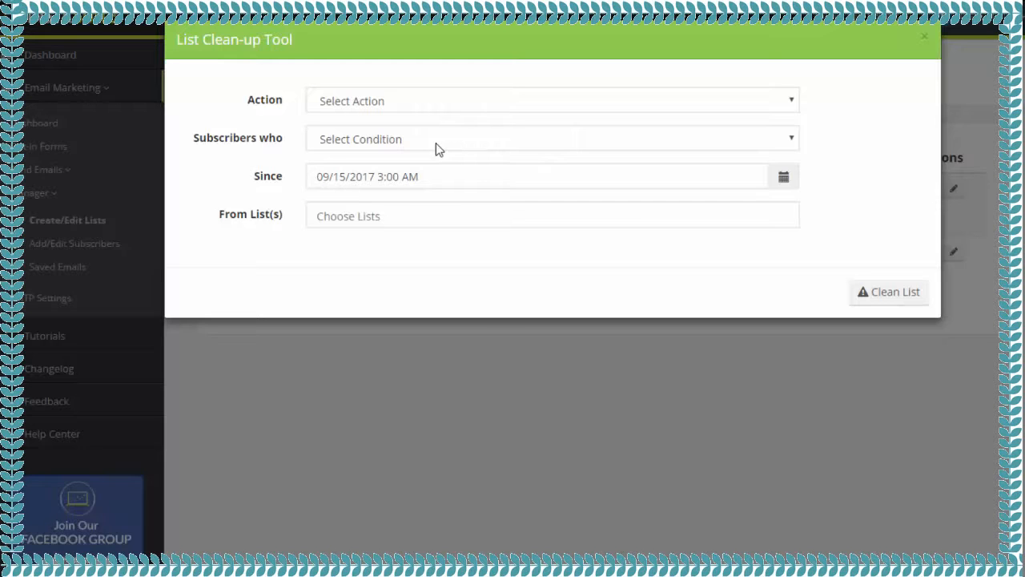
pyautogui.click(408, 110)
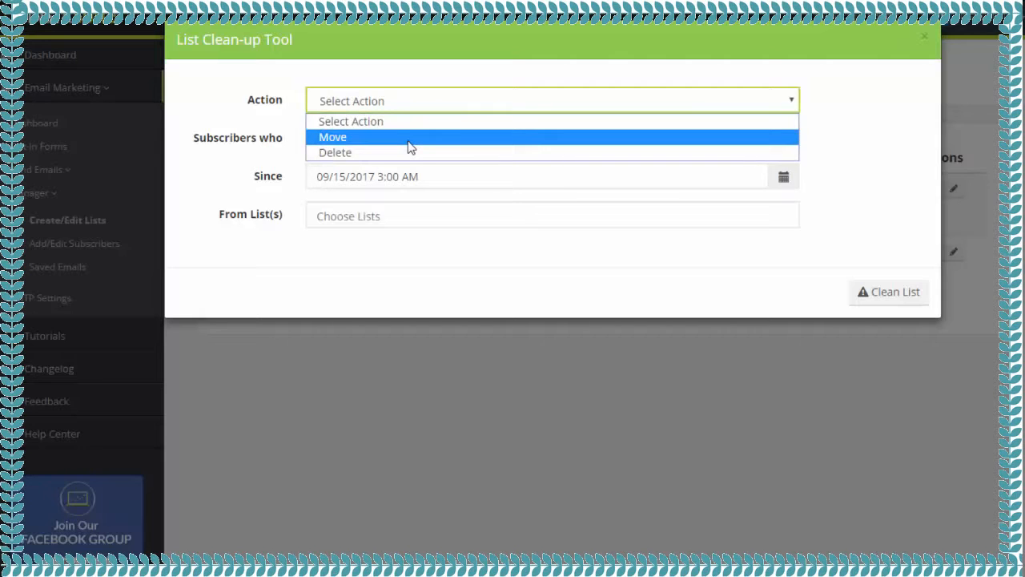
pyautogui.click(409, 141)
pyautogui.click(402, 145)
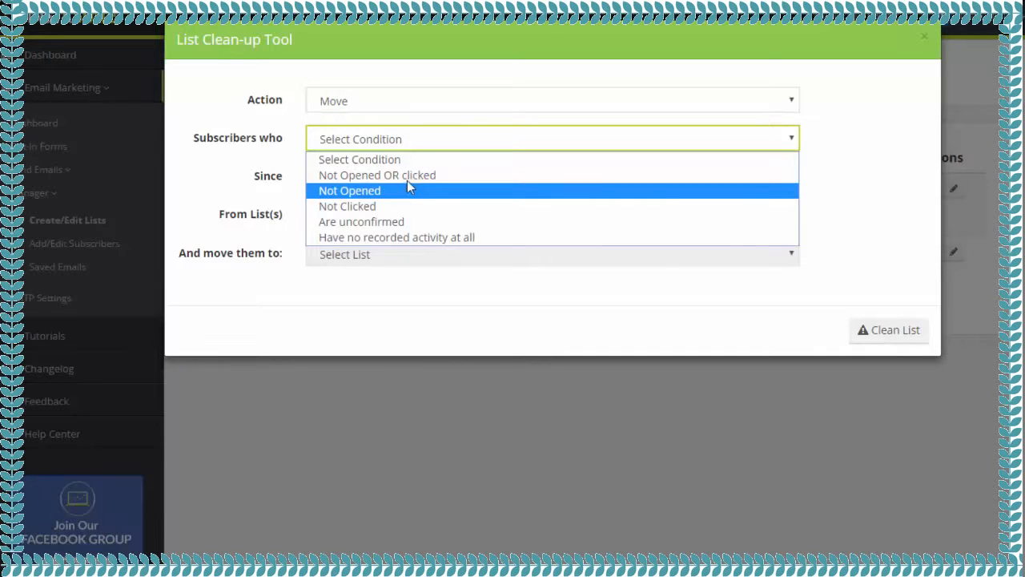
pyautogui.click(405, 176)
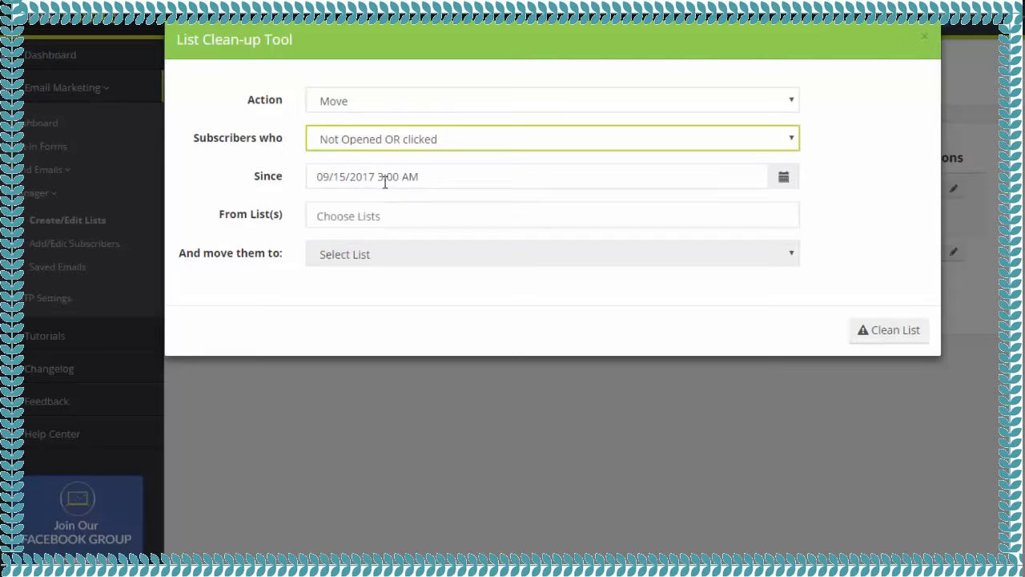
# Step: Choose InstaMailer_Customers as the source list and DemoList as the destination, then close the clean-up tool without cleaning
pyautogui.click(471, 206)
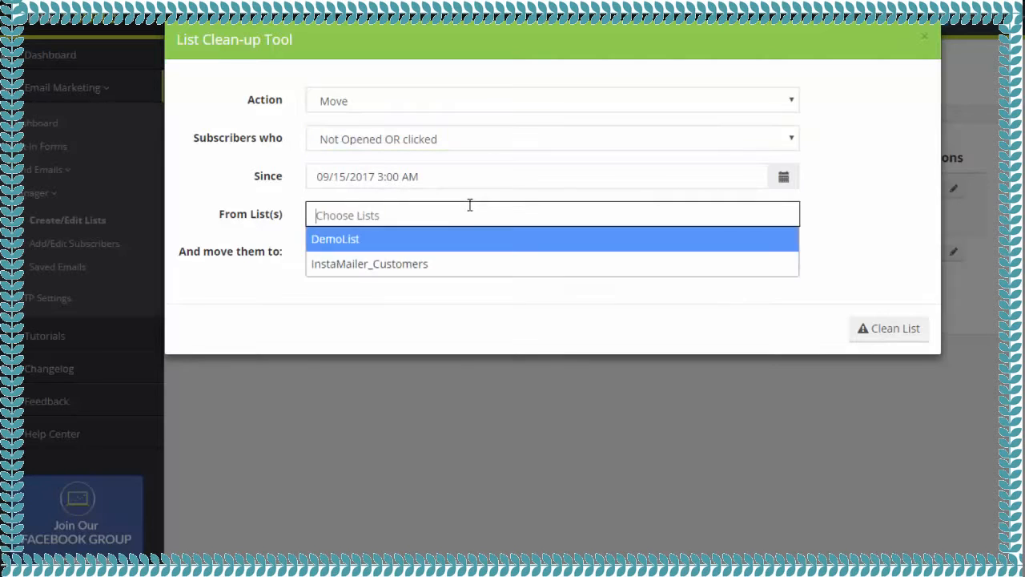
pyautogui.click(433, 264)
pyautogui.click(419, 262)
pyautogui.click(412, 294)
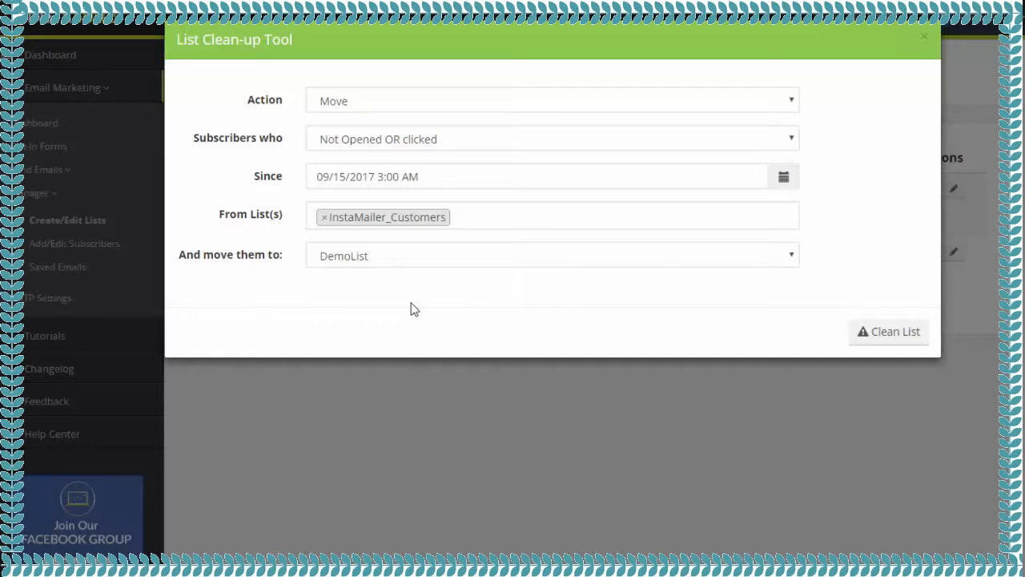
pyautogui.click(925, 38)
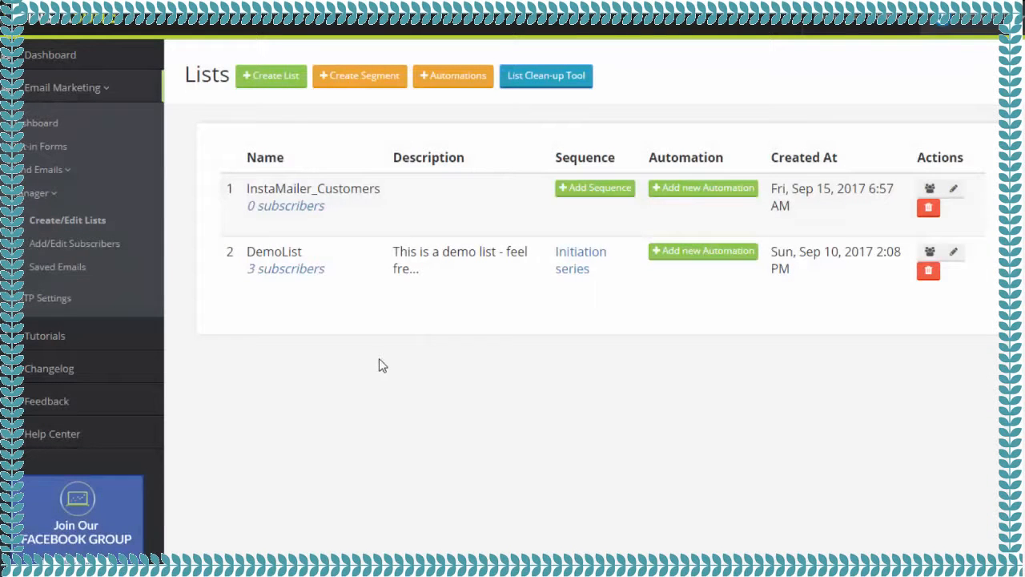
# Step: Open the subscribers import and compare the Manual entry form with the Upload CSV/TXT option
pyautogui.click(74, 254)
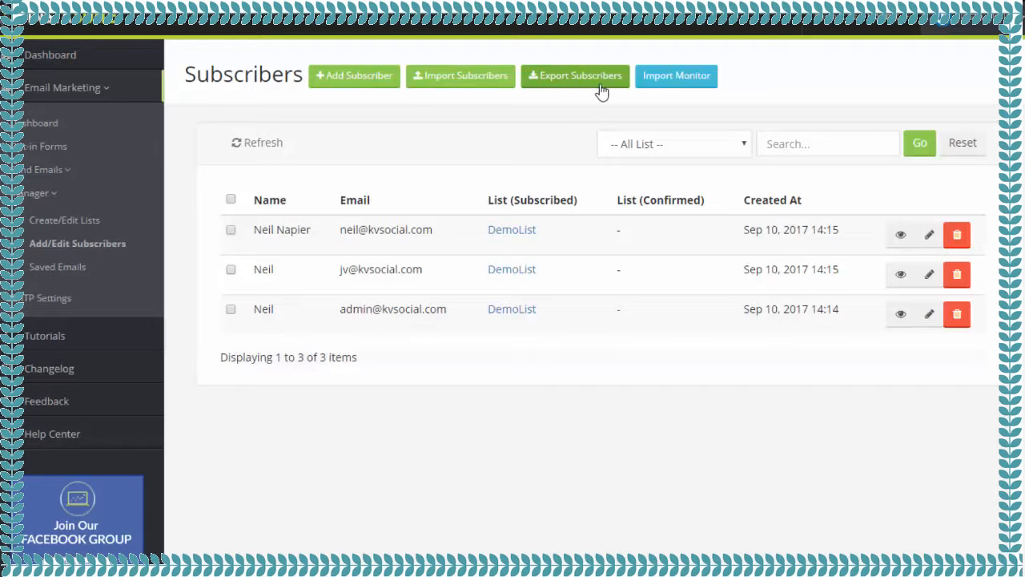
pyautogui.click(498, 87)
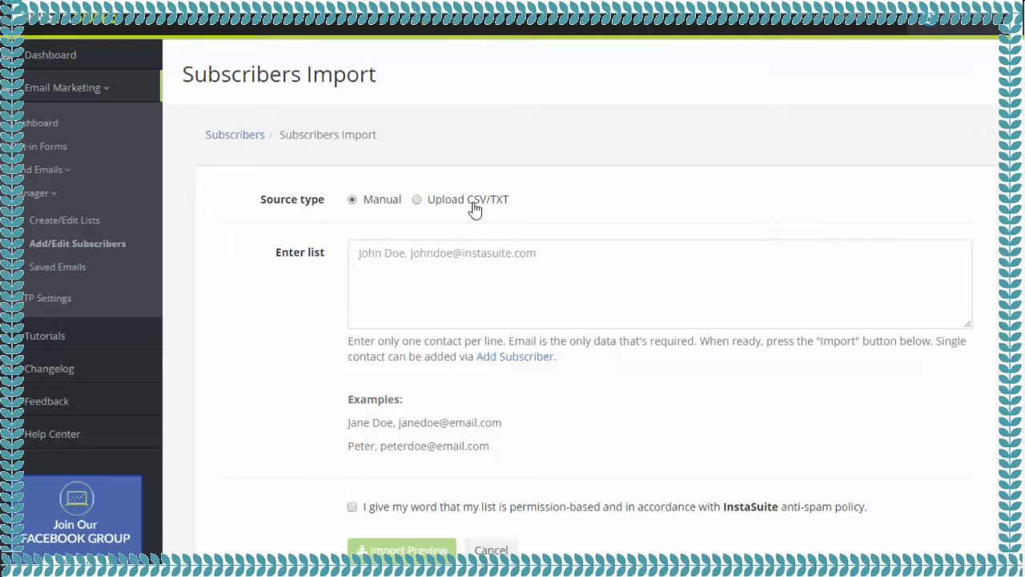
pyautogui.click(435, 277)
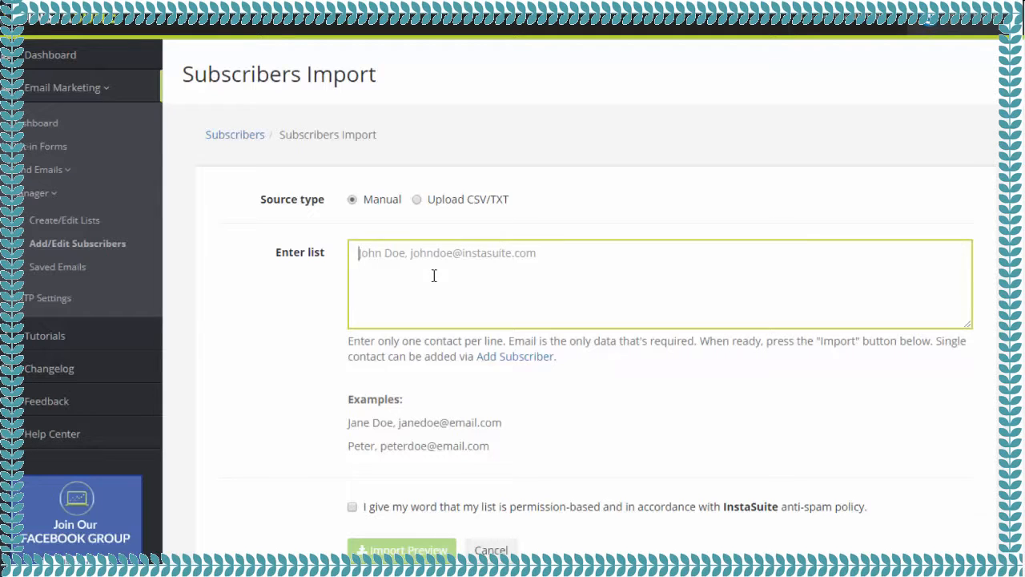
pyautogui.click(417, 200)
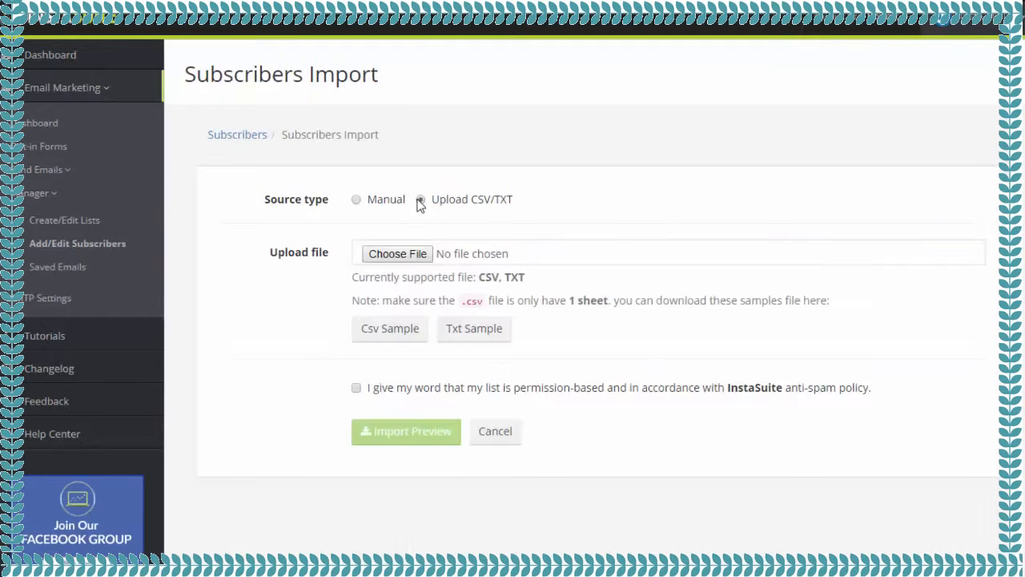
pyautogui.click(356, 200)
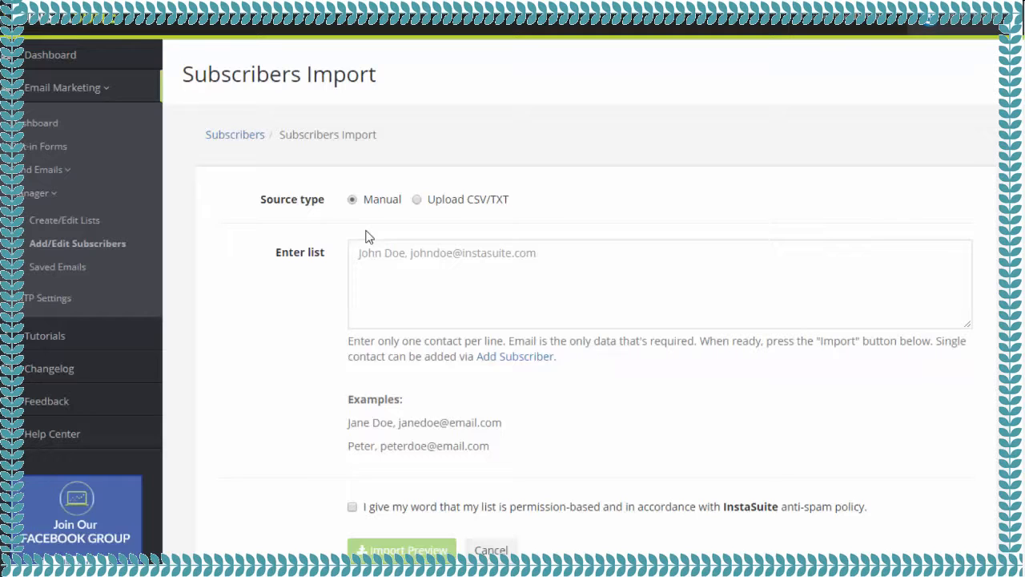
# Step: View the saved emails page, then check the Default SMTP options in the SMTP settings, keeping mailgun
pyautogui.click(58, 267)
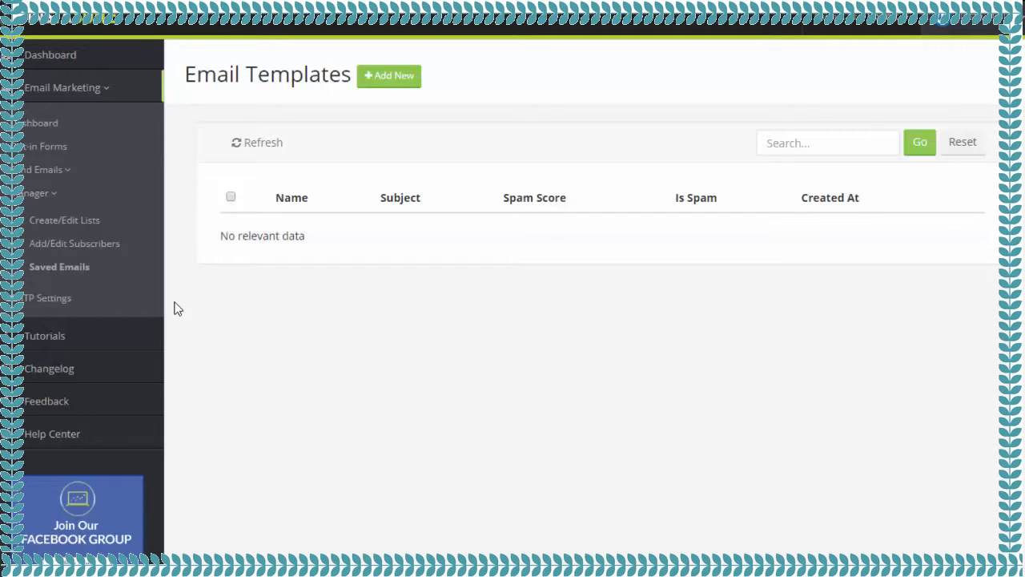
pyautogui.click(56, 298)
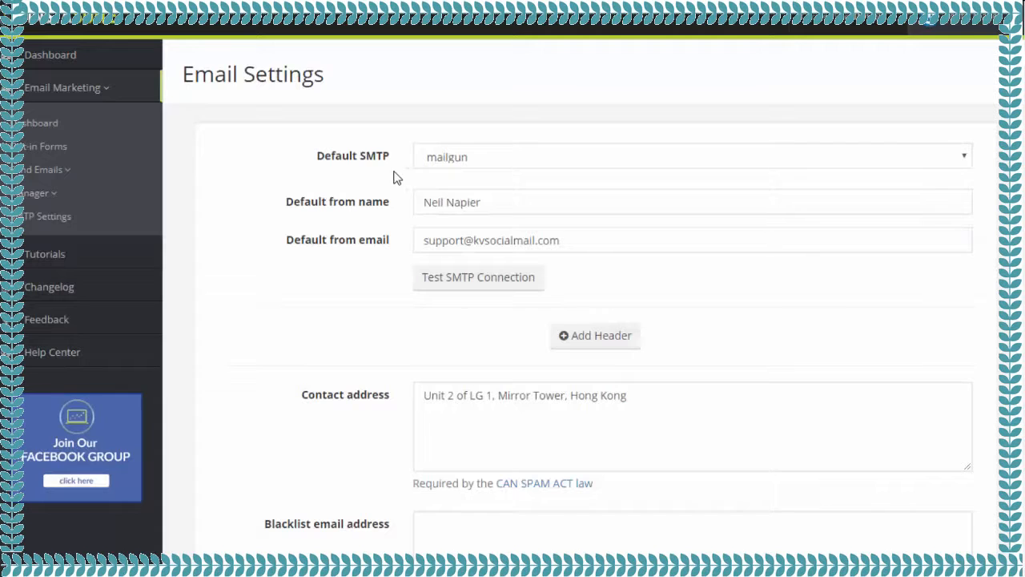
pyautogui.click(446, 162)
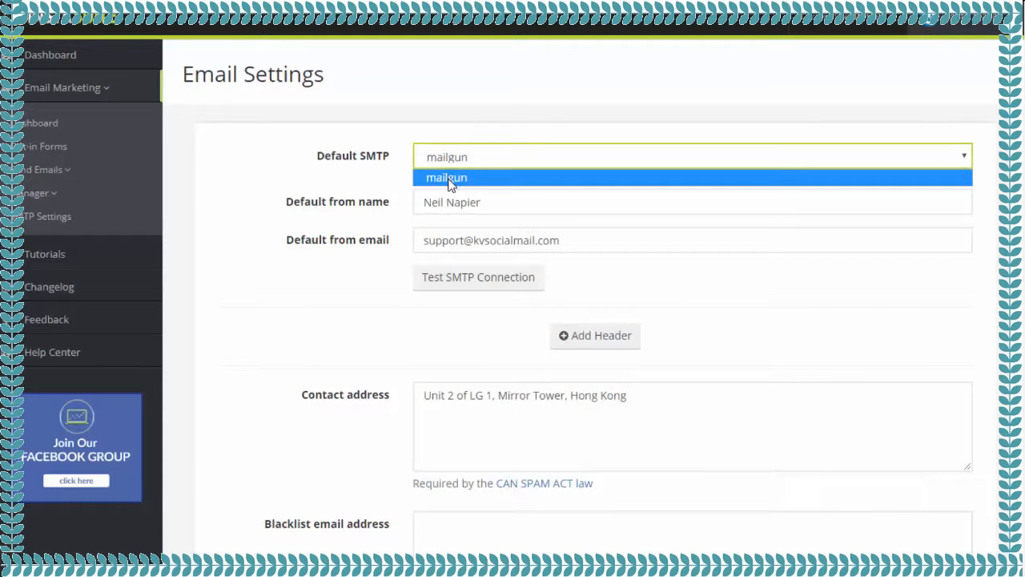
pyautogui.click(449, 179)
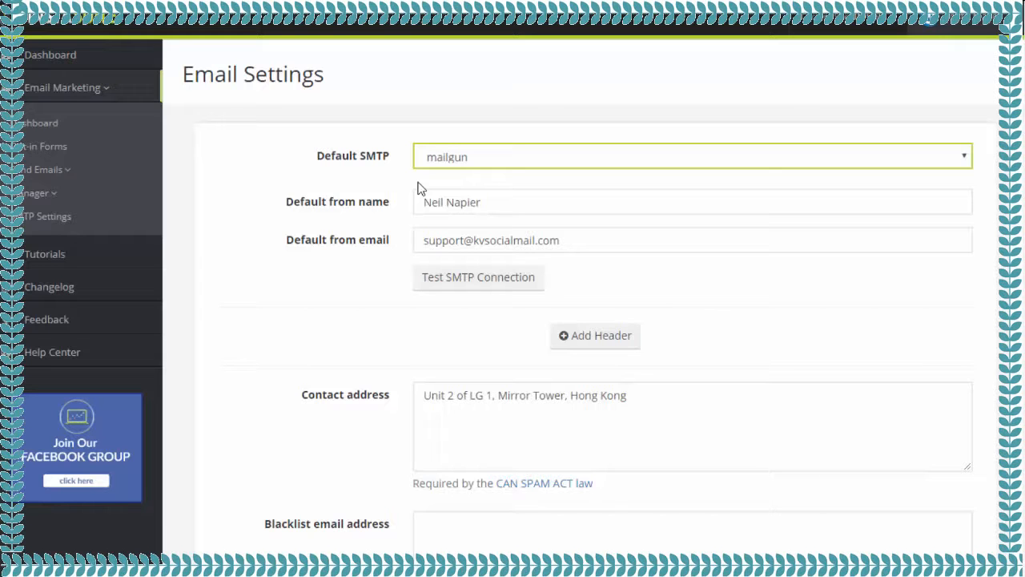
# Step: Review the email settings for contact address, blacklisted emails, domains and IP addresses, and role-based address blocking
pyautogui.scroll(-4, 415, 216)
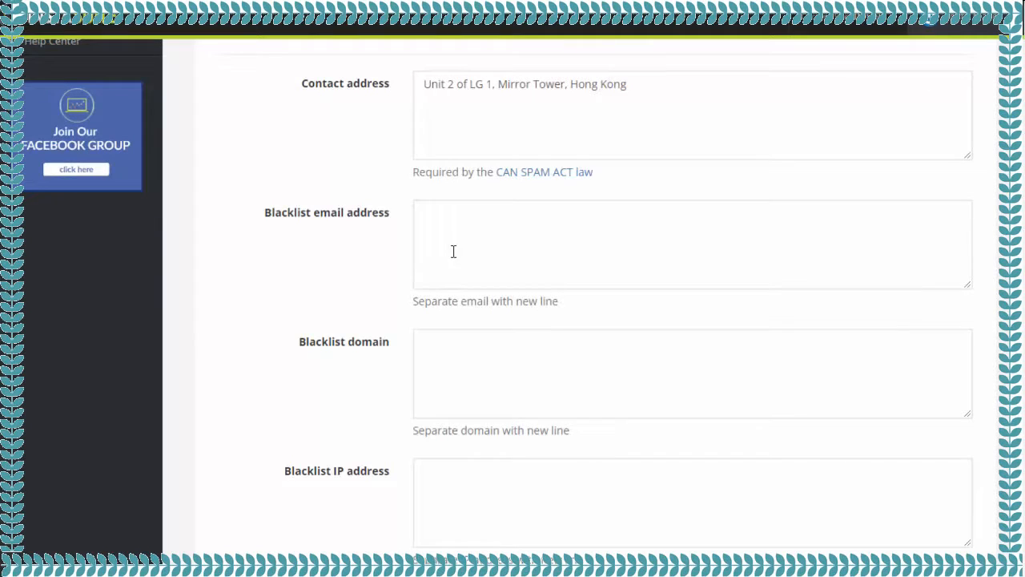
pyautogui.click(467, 371)
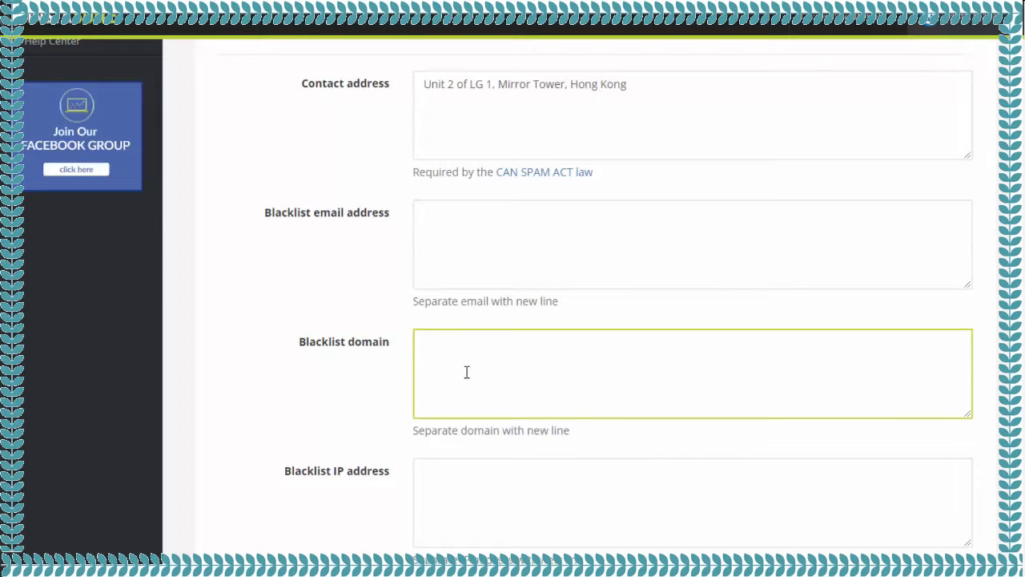
pyautogui.scroll(-2, 467, 373)
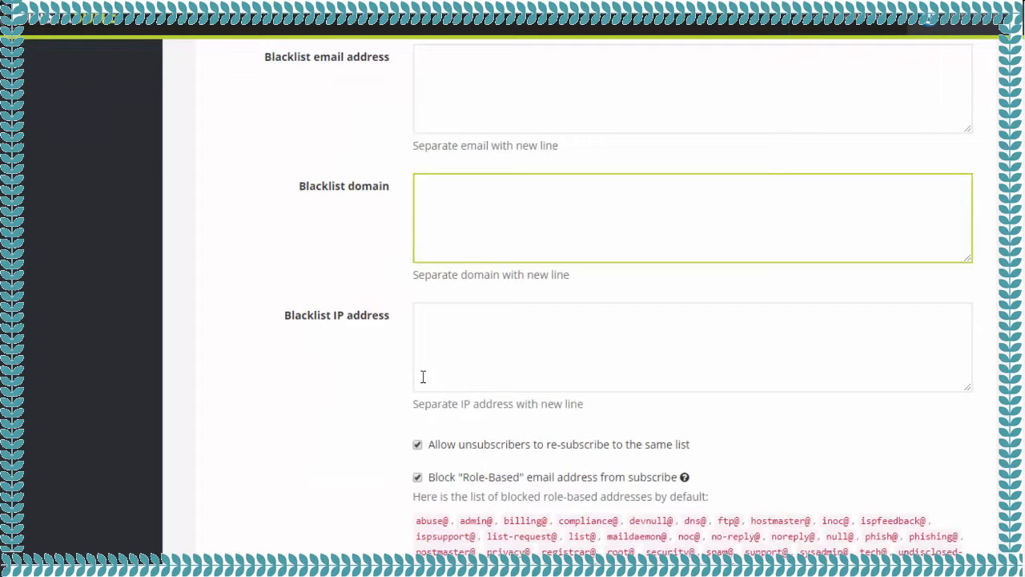
pyautogui.scroll(-2, 423, 377)
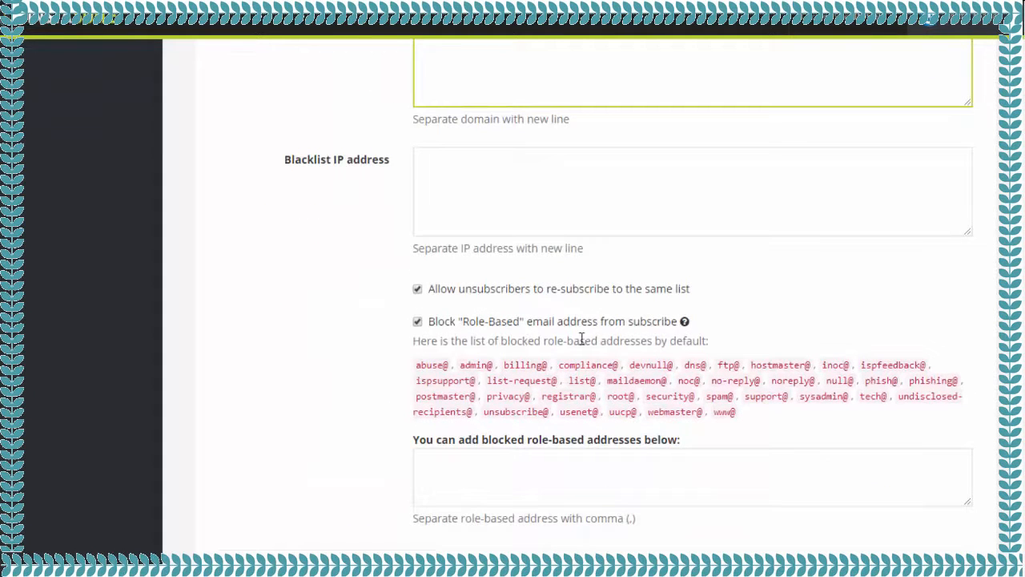
pyautogui.scroll(8, 370, 369)
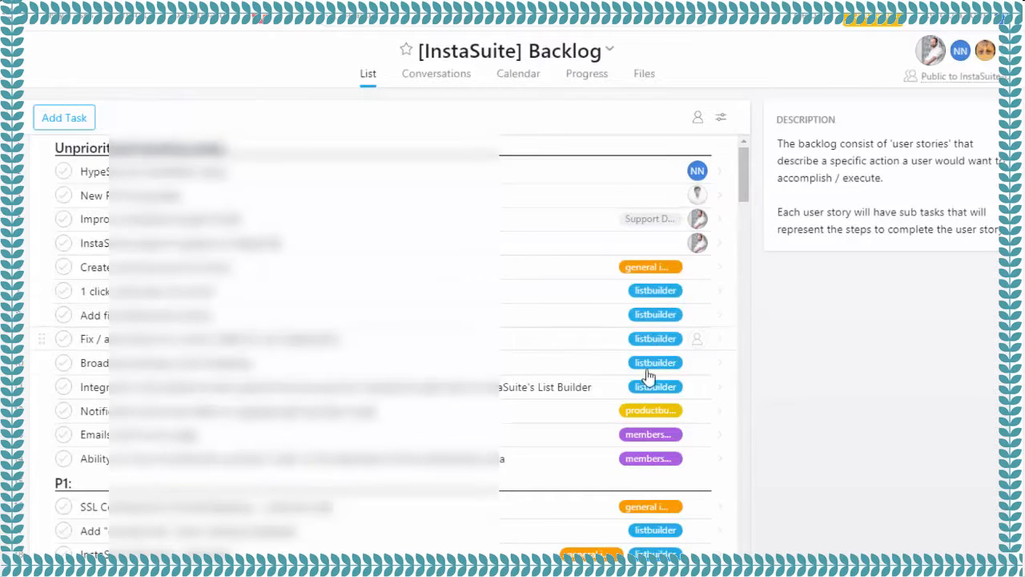
# Step: Switch to the [InstaSuite] Backlog project and look through its prioritised task list
pyautogui.scroll(-1, 638, 317)
pyautogui.scroll(-12, 639, 320)
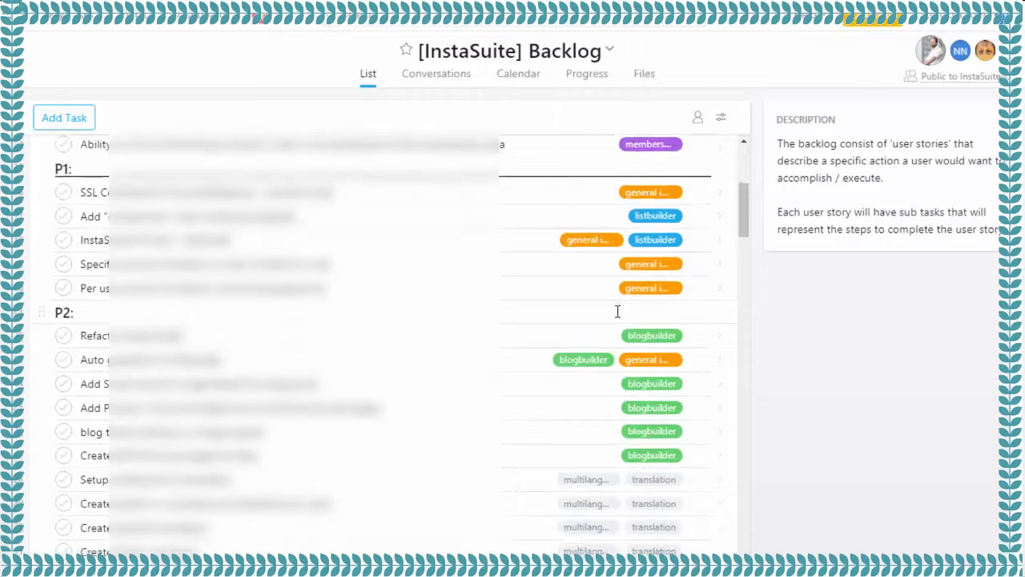
pyautogui.scroll(10, 612, 318)
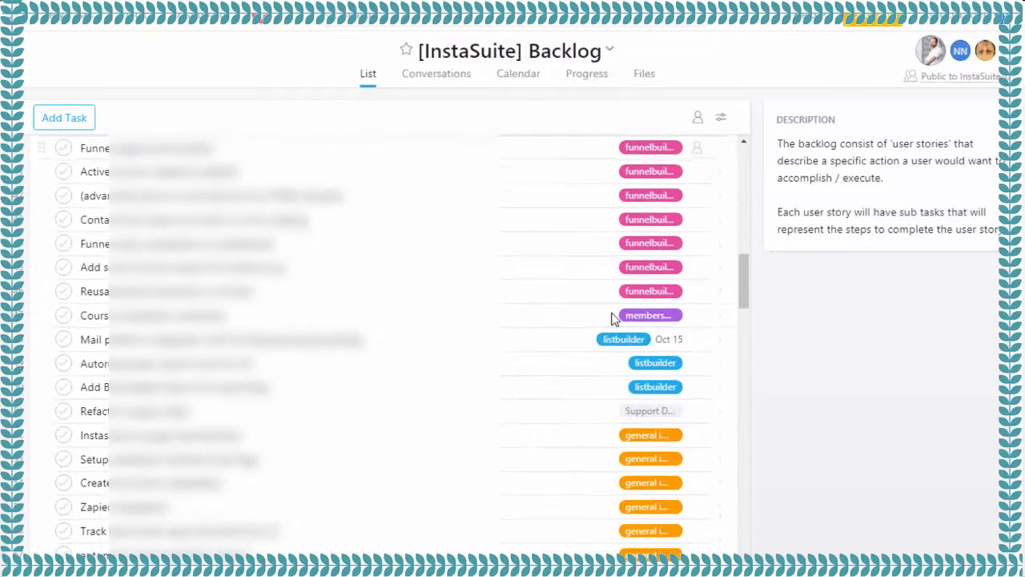
pyautogui.scroll(1, 612, 317)
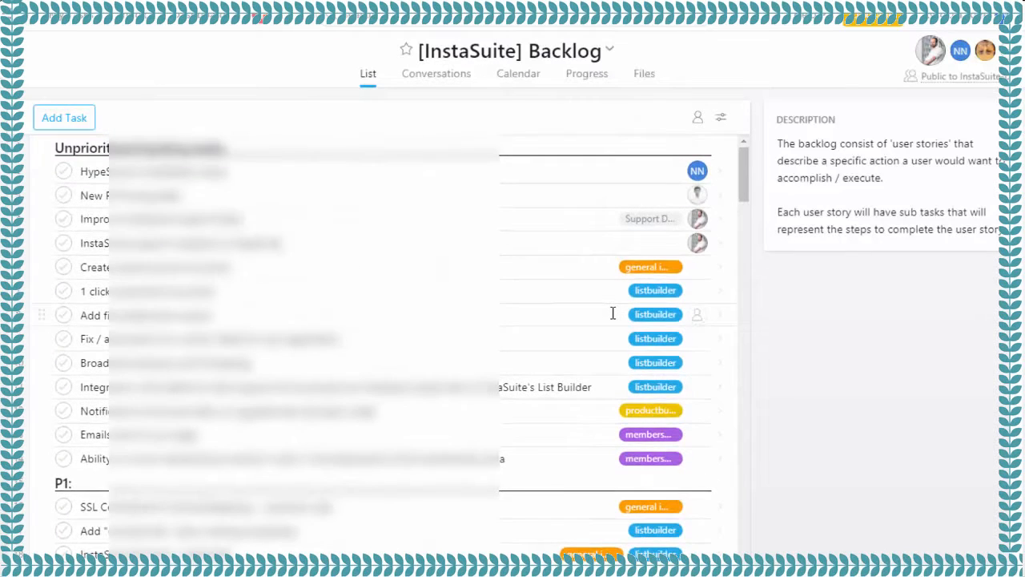